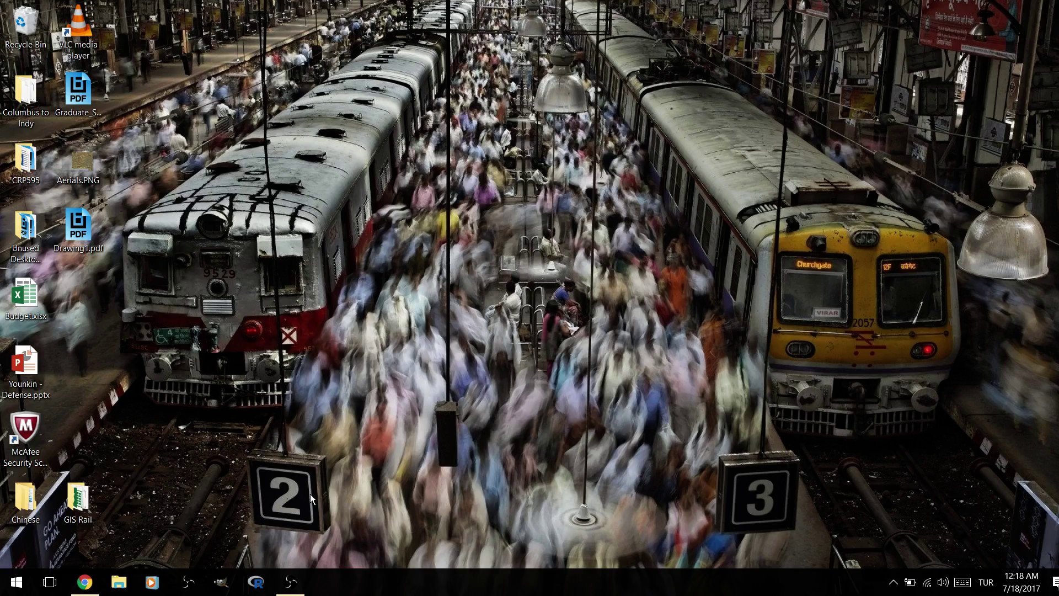
# Step: Show the esri.com ArcGIS for AutoCAD plug-in page in Chrome
pyautogui.hotkey('alt', 'Tab')
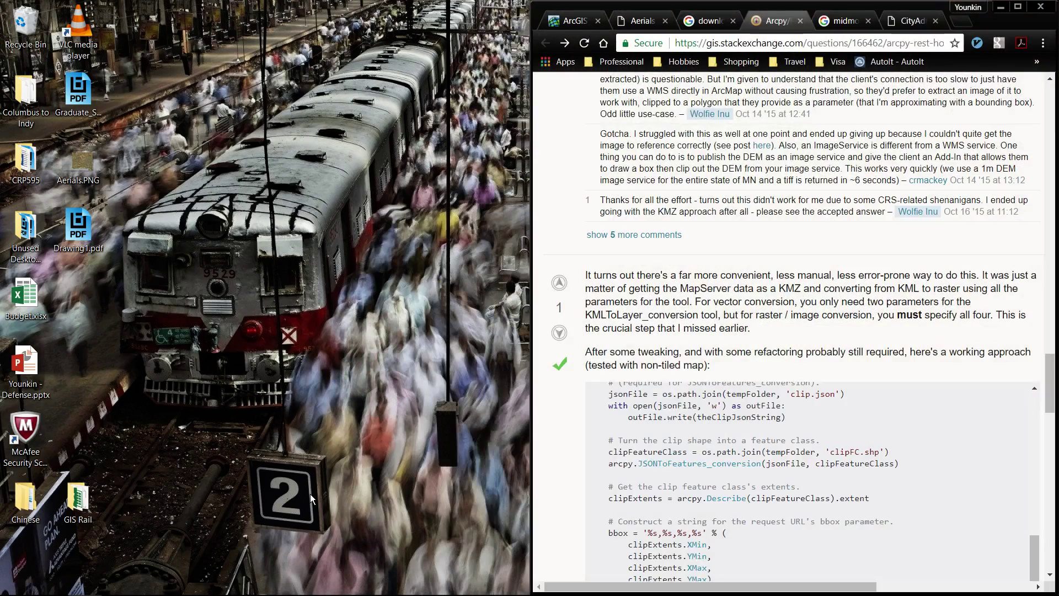
pyautogui.hotkey('ctrl', 'shift', 'Tab')
pyautogui.hotkey('ctrl', 'shift', 'Tab')
pyautogui.hotkey('ctrl', 'shift', 'Tab')
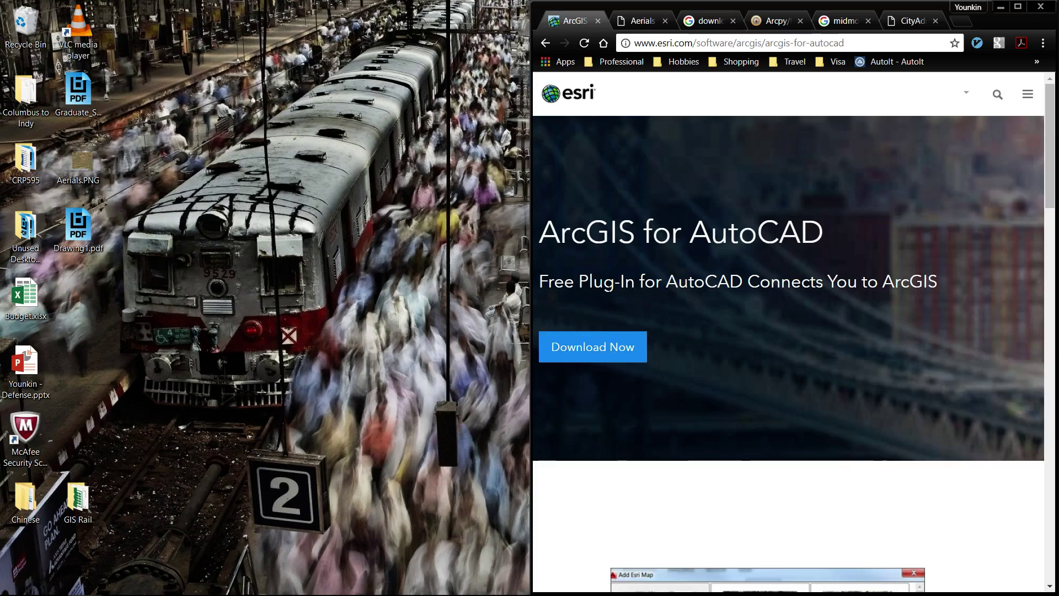
# Step: Search the Start menu for 'arcg' to list the ArcGIS for AutoCAD apps
pyautogui.press('super')
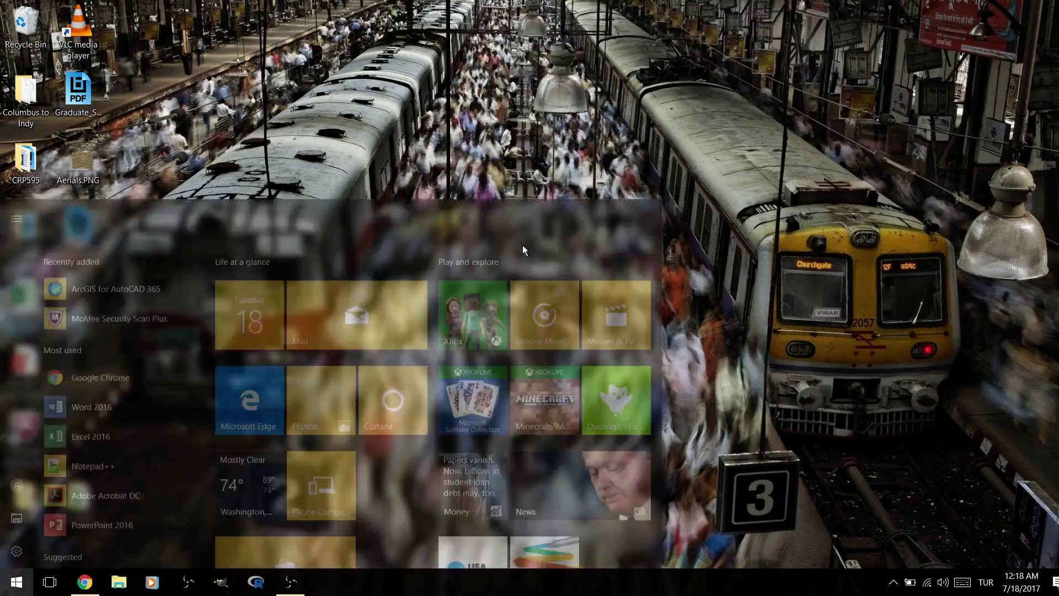
pyautogui.write('ar')
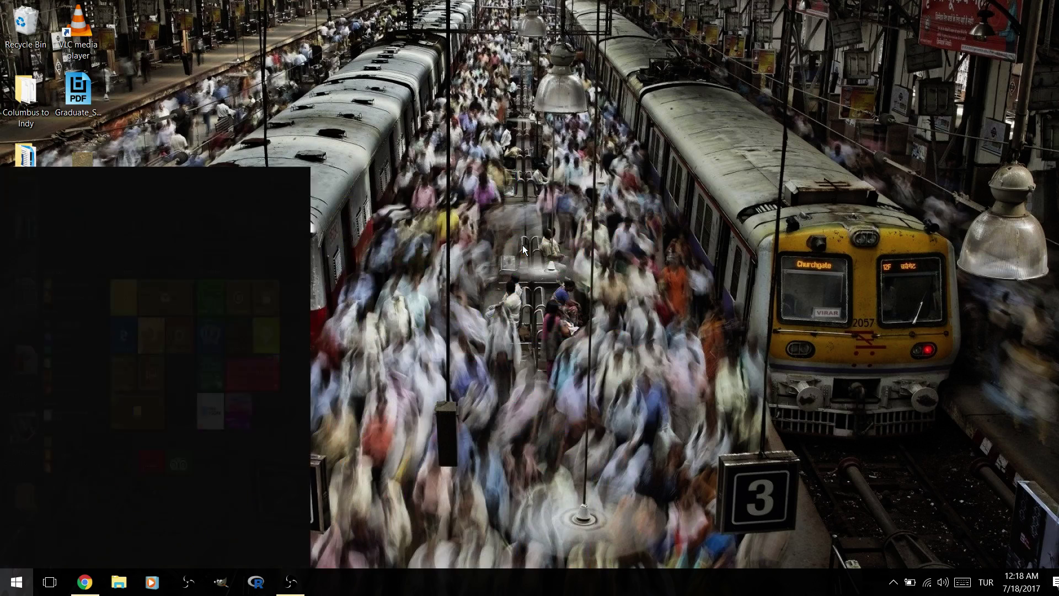
pyautogui.write('cgis')
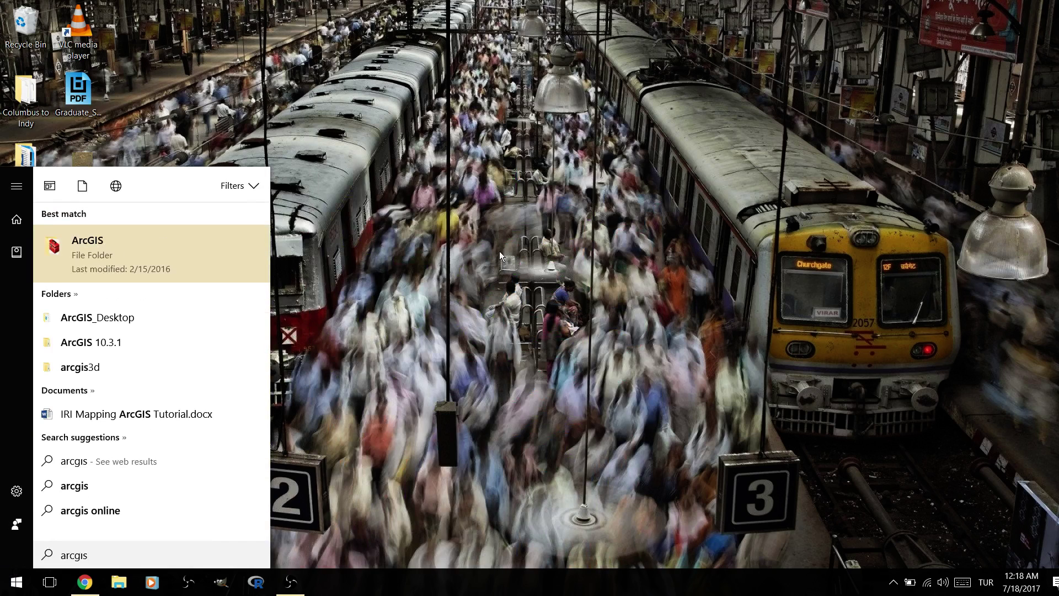
pyautogui.write(' f')
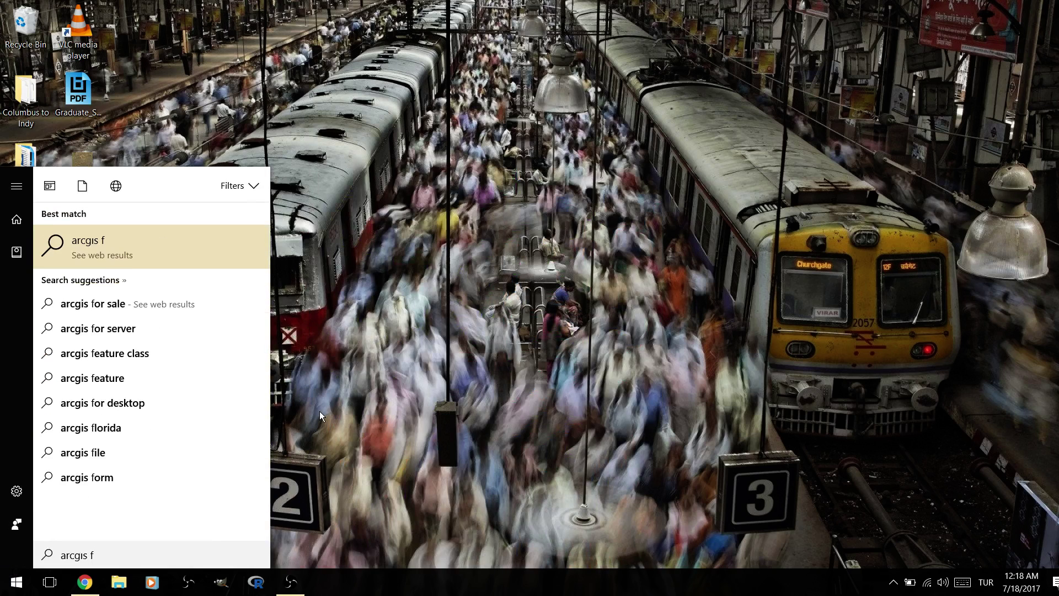
pyautogui.write('o')
pyautogui.press('BackSpace')
pyautogui.press('BackSpace')
pyautogui.press('BackSpace')
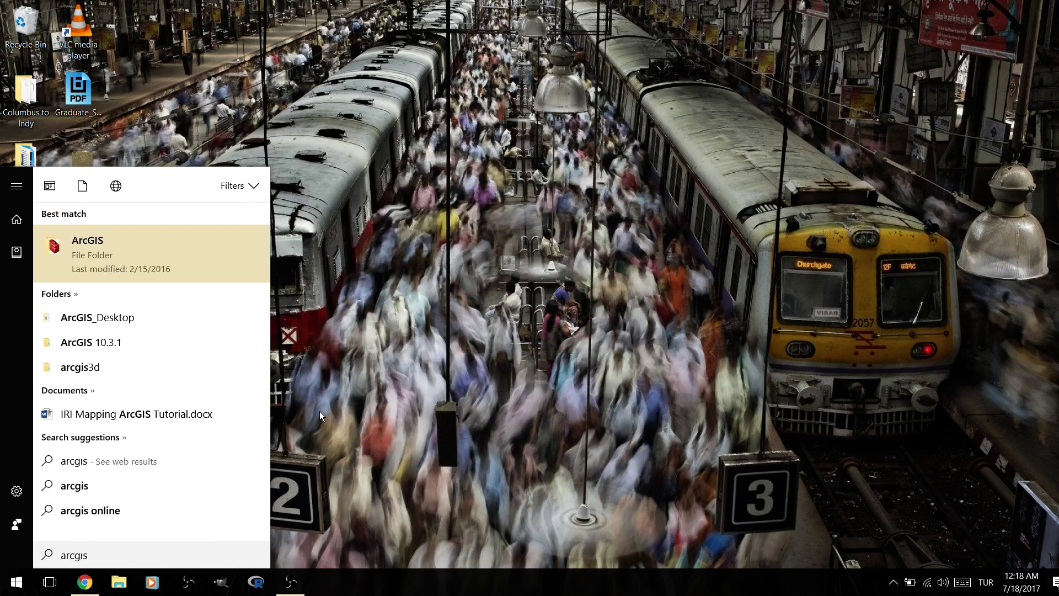
pyautogui.press('BackSpace')
pyautogui.press('BackSpace')
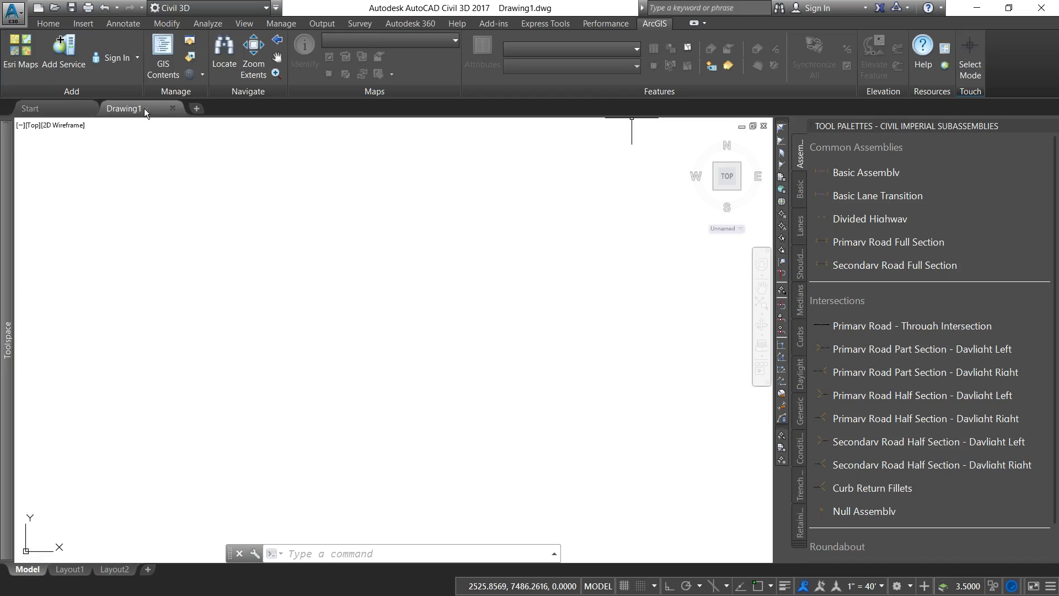
# Step: Start Add Service and choose to assign a coordinate system to the drawing
pyautogui.click(56, 59)
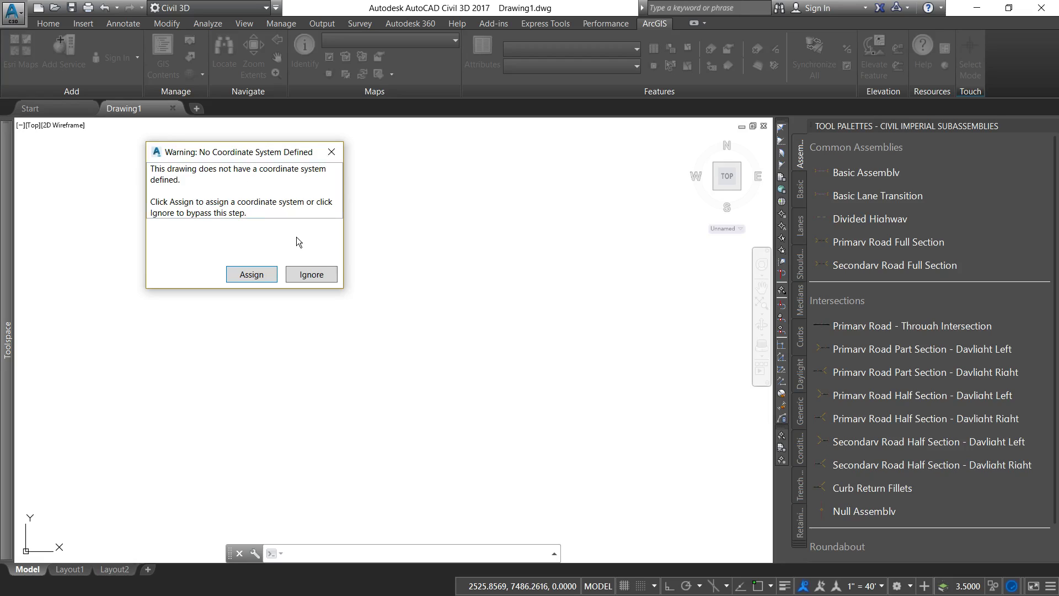
pyautogui.click(253, 276)
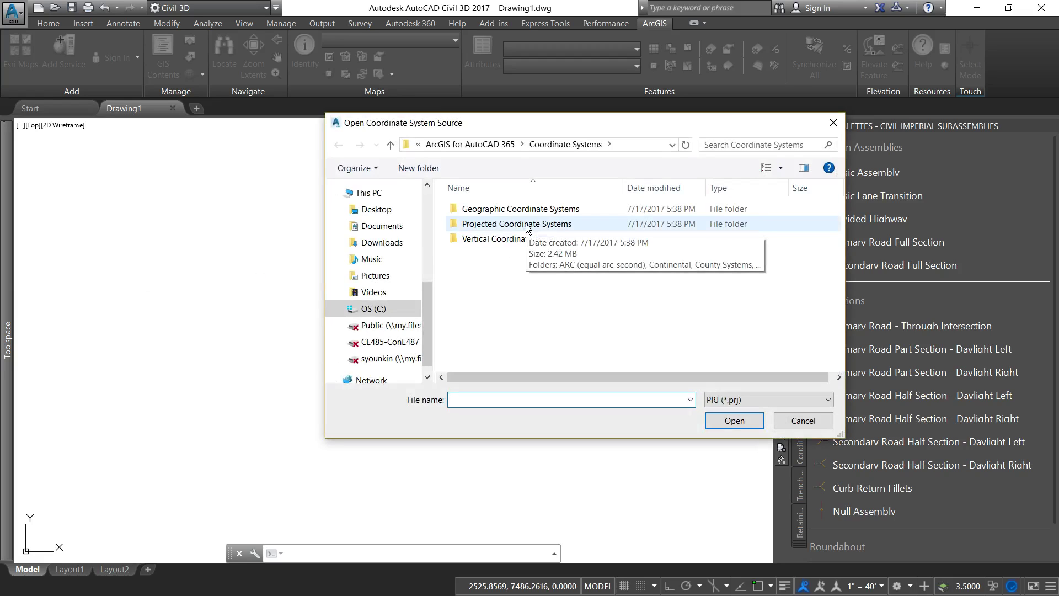
# Step: In Chrome, open the Aerials MapServer page from the REST services list
pyautogui.hotkey('alt', 'Tab')
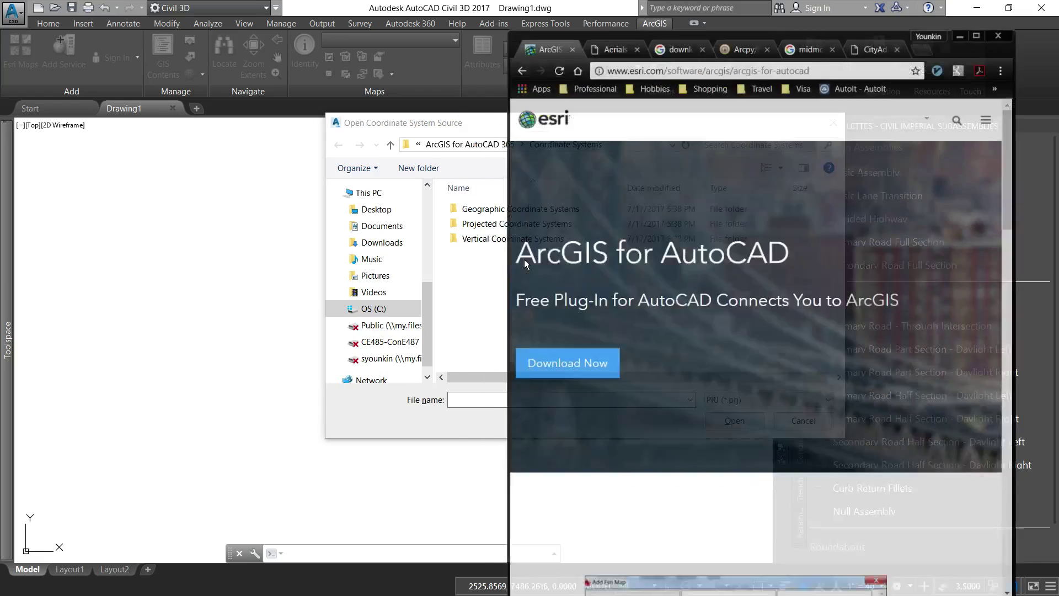
pyautogui.hotkey('ctrl', 'Tab')
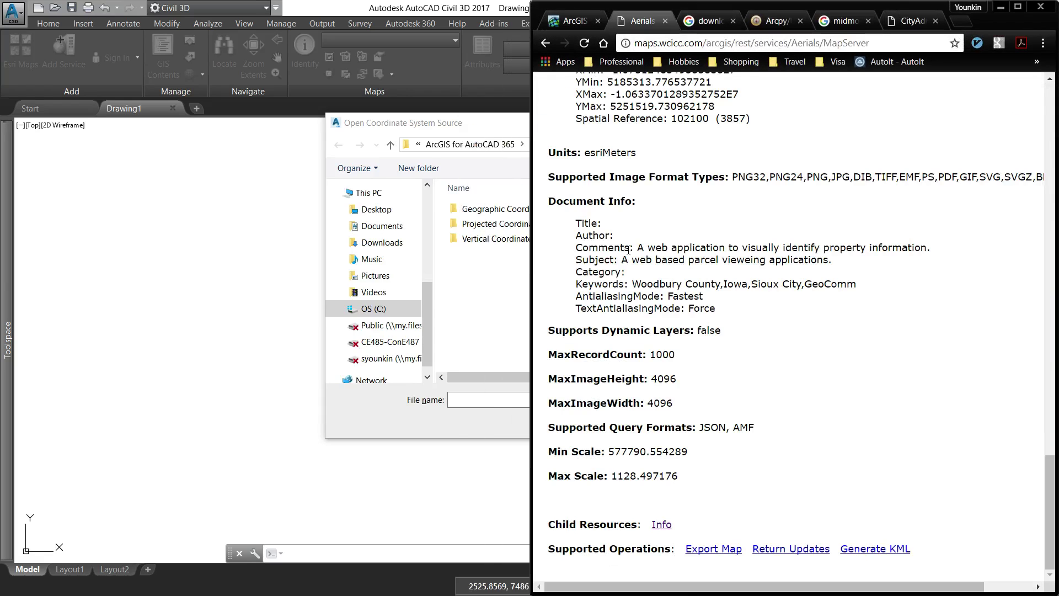
pyautogui.scroll(15, 629, 242)
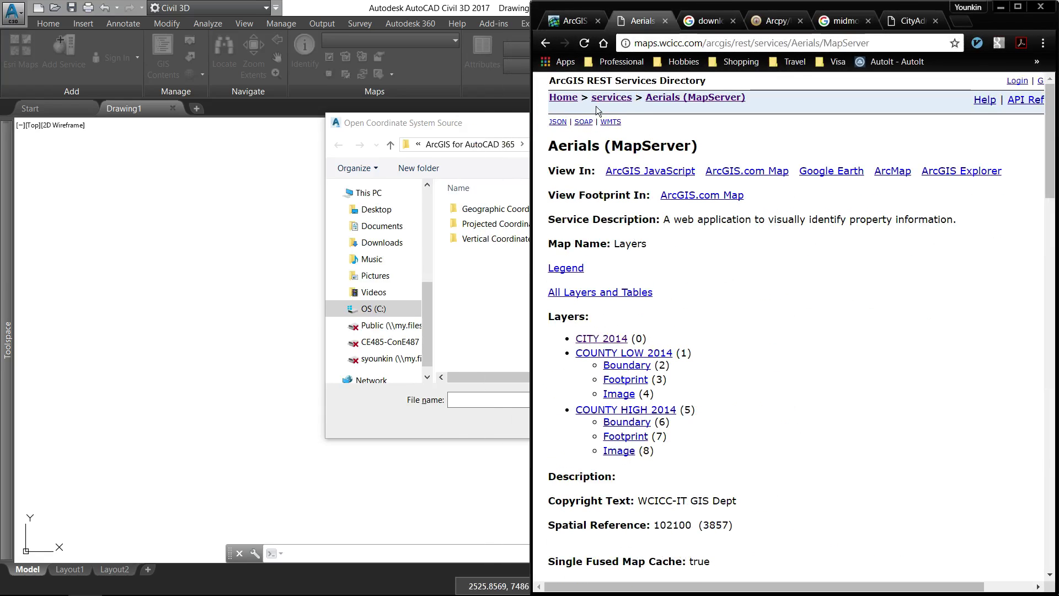
pyautogui.click(555, 99)
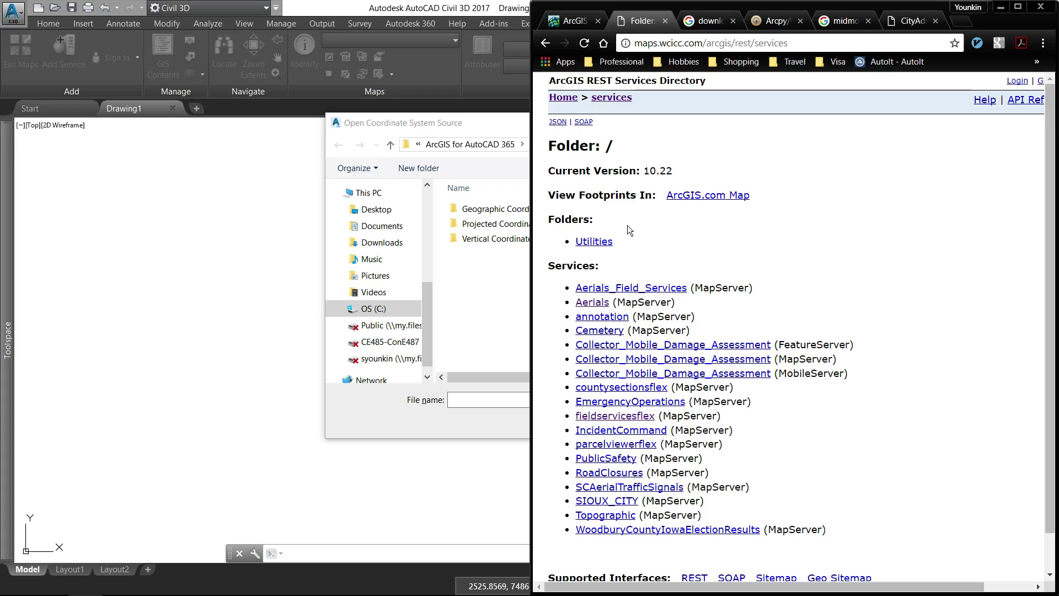
pyautogui.click(599, 303)
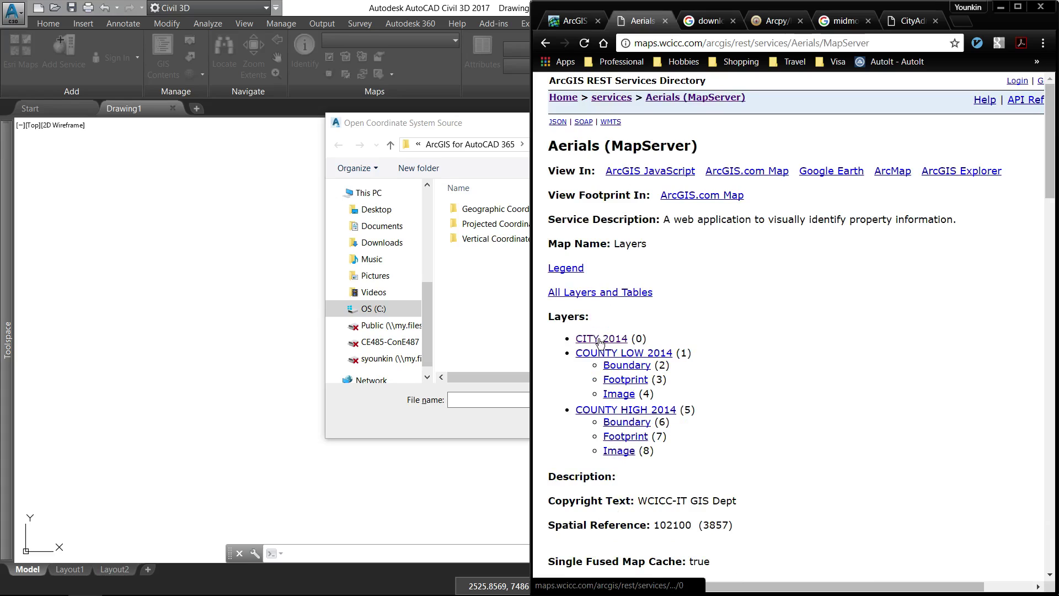
pyautogui.scroll(-3, 600, 342)
pyautogui.scroll(-3, 600, 342)
pyautogui.scroll(-8, 601, 343)
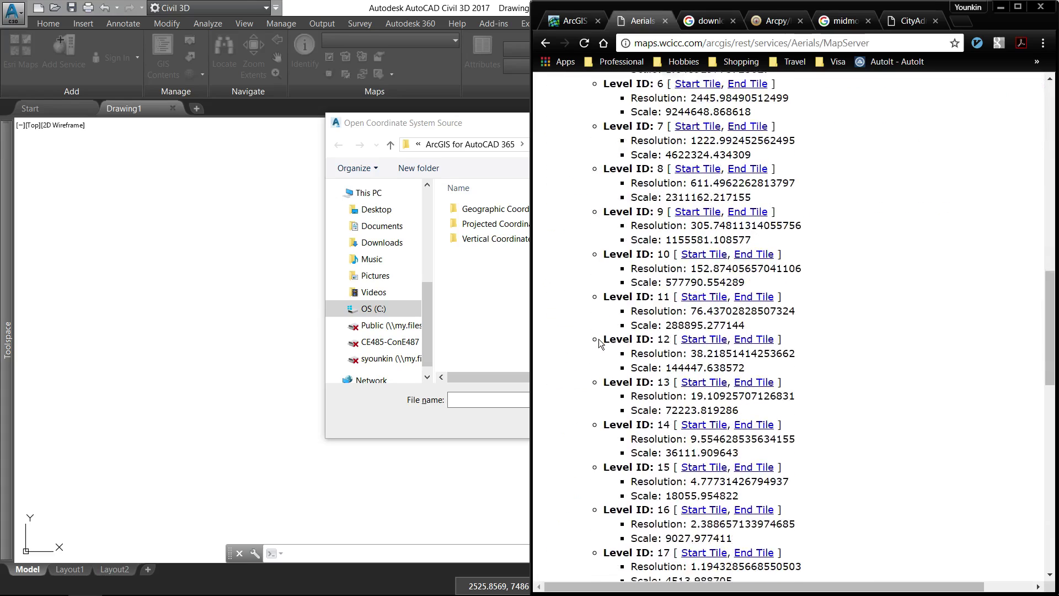
pyautogui.scroll(-6, 600, 342)
pyautogui.scroll(-5, 601, 342)
pyautogui.scroll(-3, 600, 342)
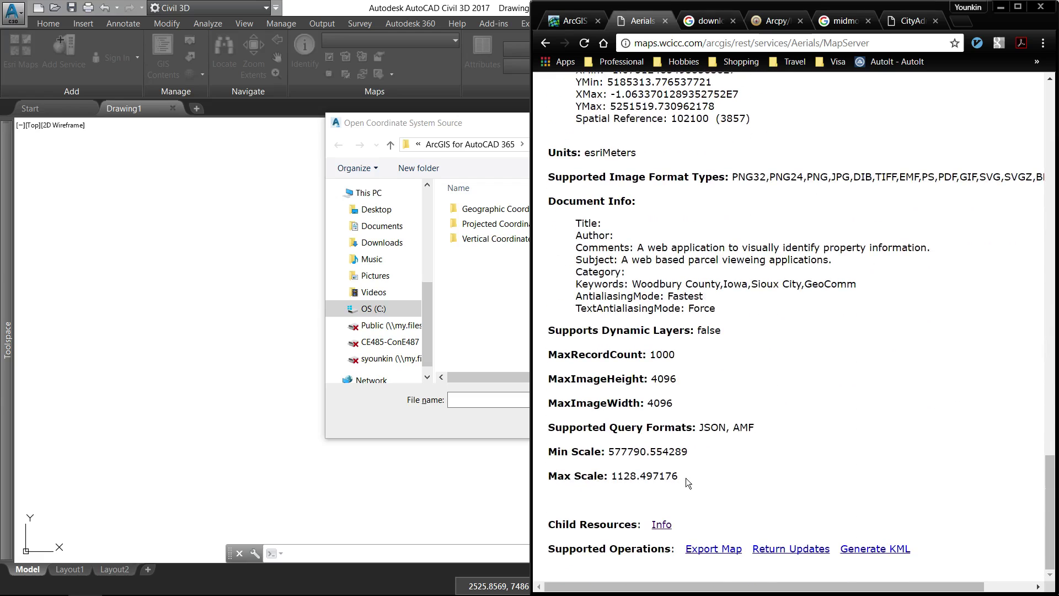
# Step: Find the Aerials spatial reference, NAD_1983_StatePlane_Iowa_North_FIPS_1401_Feet, in its item info
pyautogui.click(662, 527)
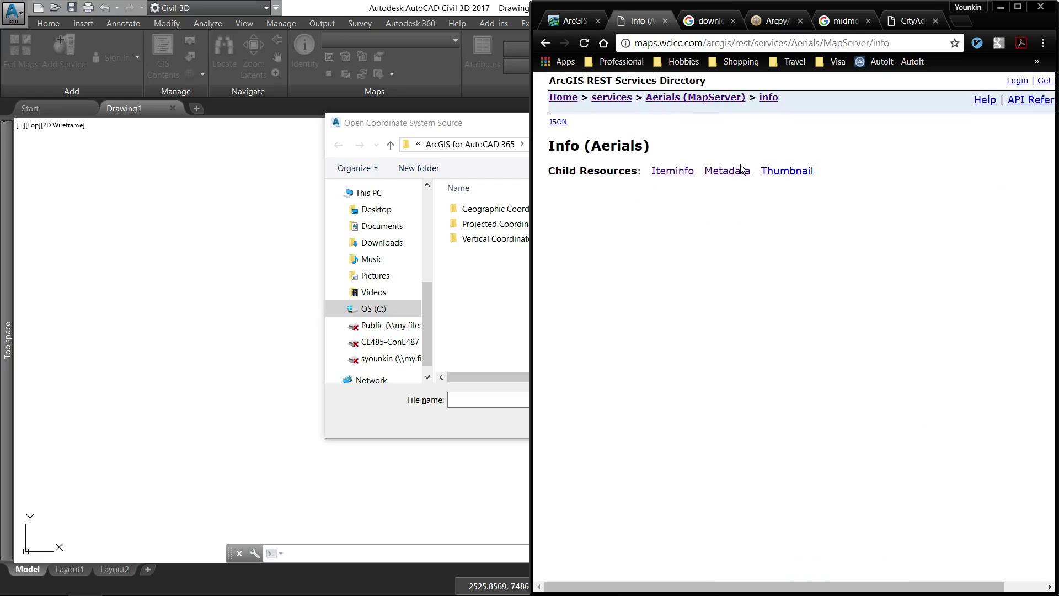
pyautogui.click(673, 173)
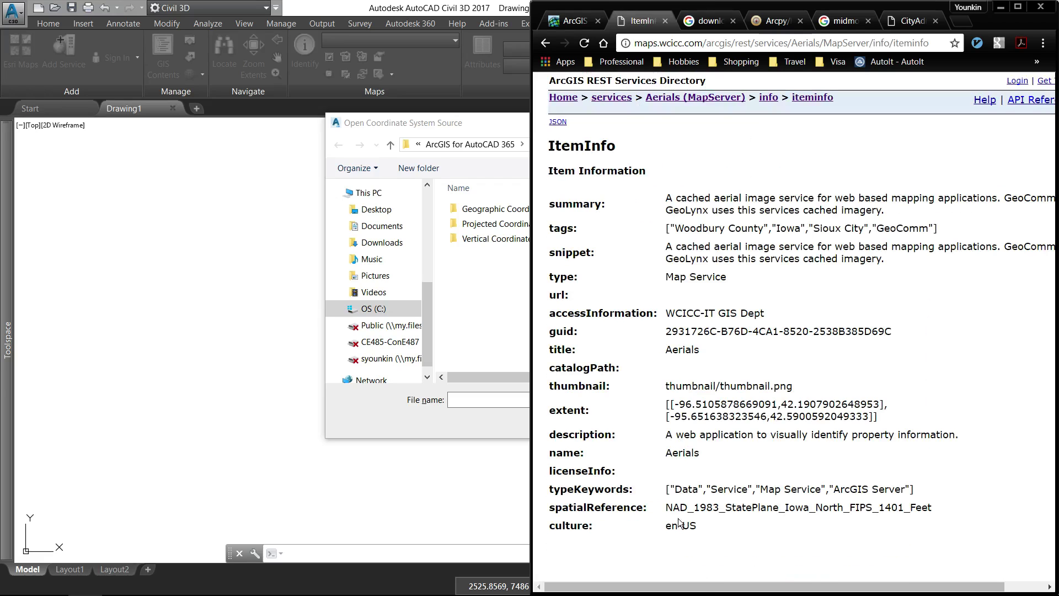
pyautogui.moveTo(666, 507); pyautogui.dragTo(996, 531)
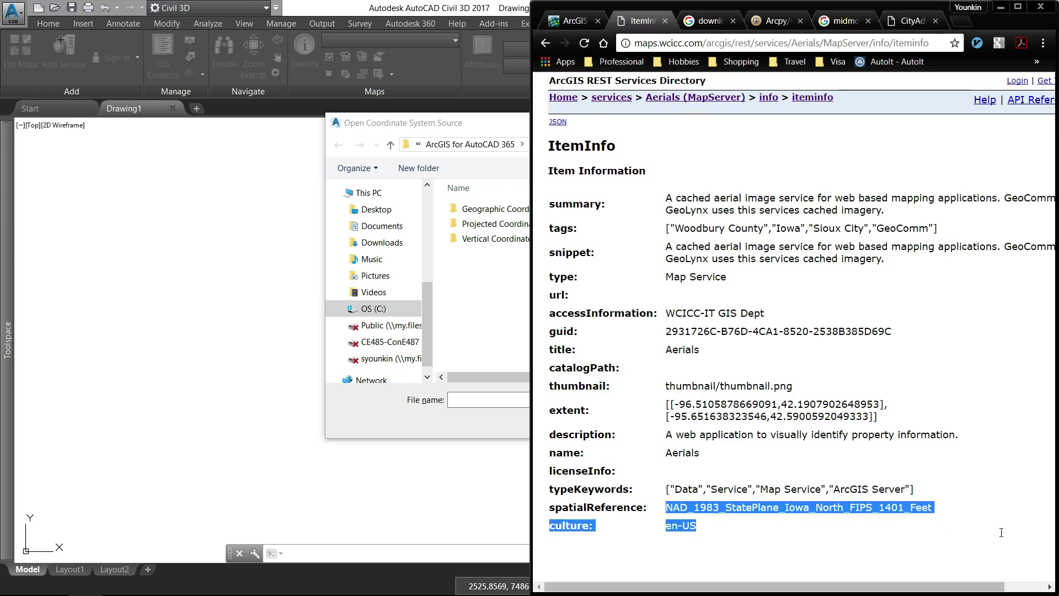
pyautogui.click(226, 450)
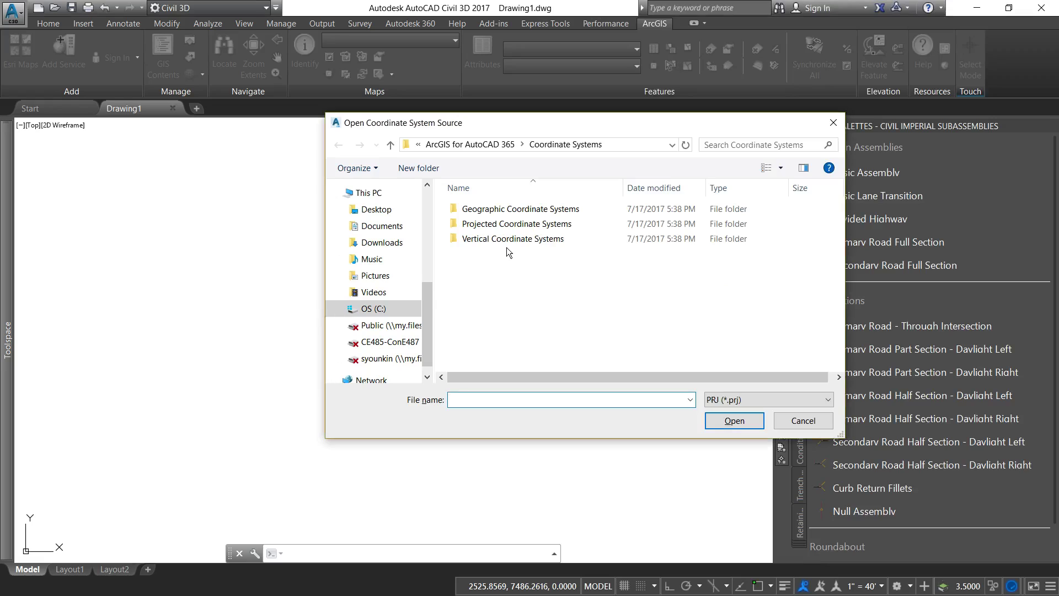
# Step: Browse Projected Coordinate Systems > State Plane to locate the NAD 1983 (US Feet) folder
pyautogui.doubleClick(534, 228)
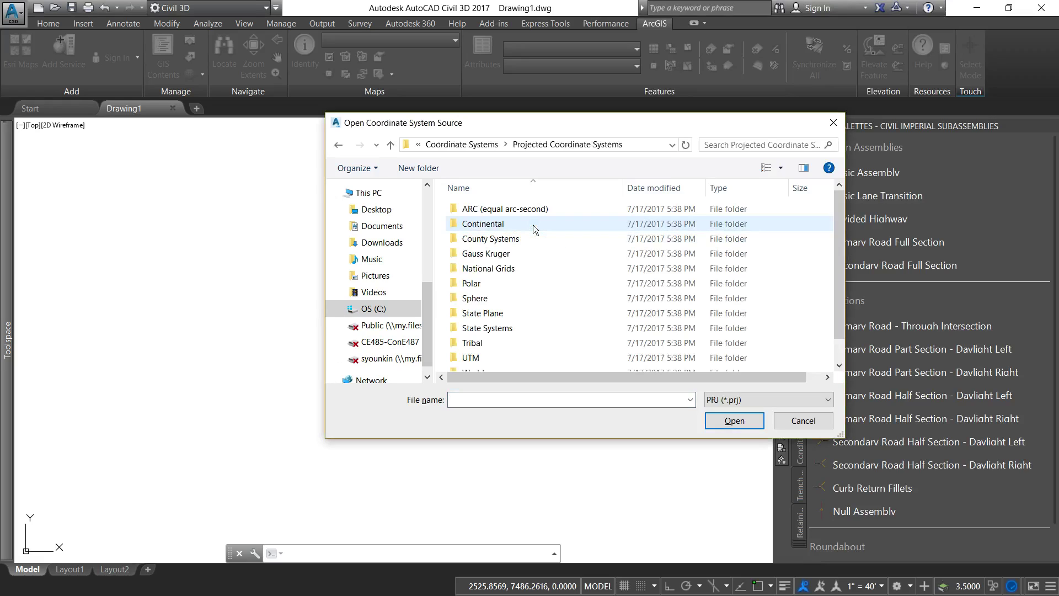
pyautogui.doubleClick(472, 314)
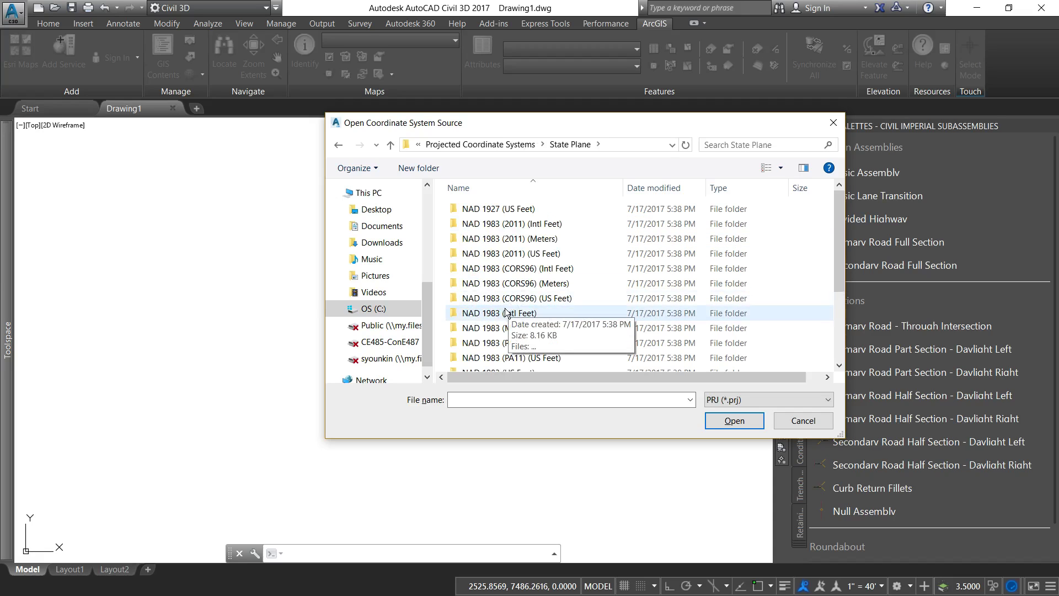
pyautogui.doubleClick(516, 254)
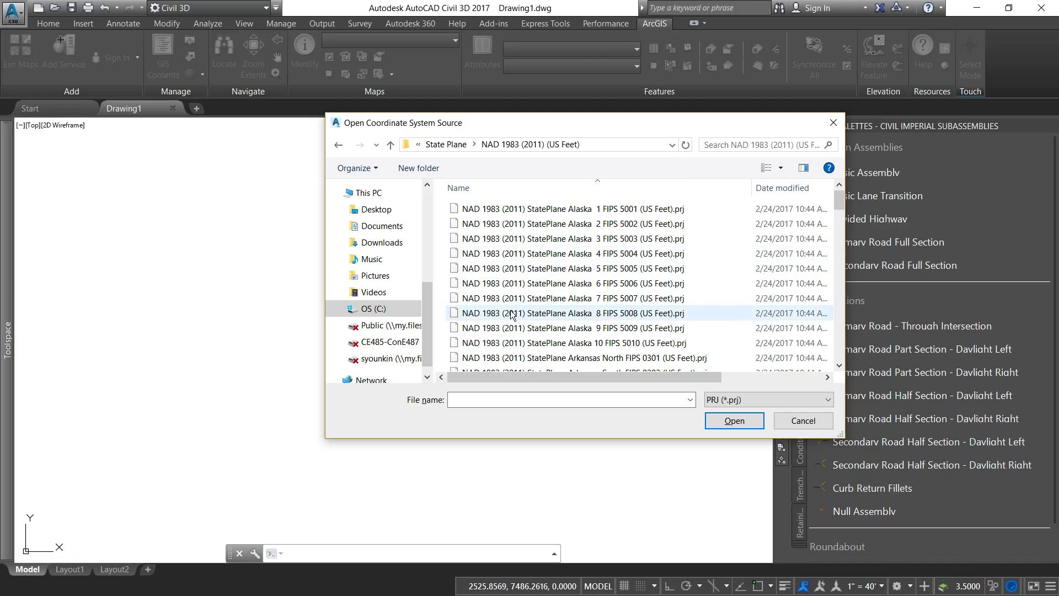
pyautogui.scroll(-1, 512, 315)
pyautogui.press('BackSpace')
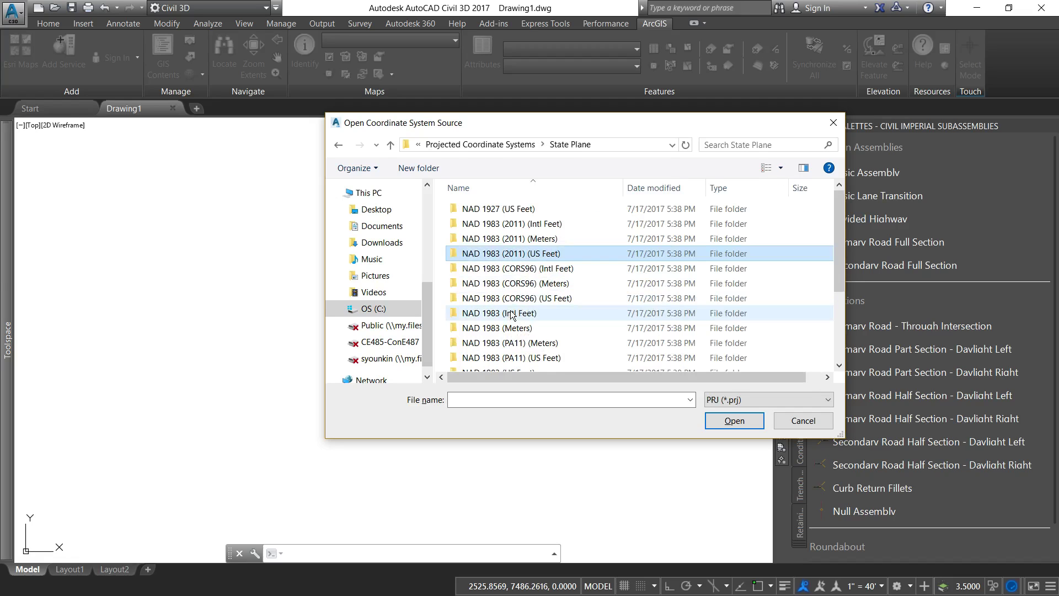
pyautogui.scroll(-1, 512, 314)
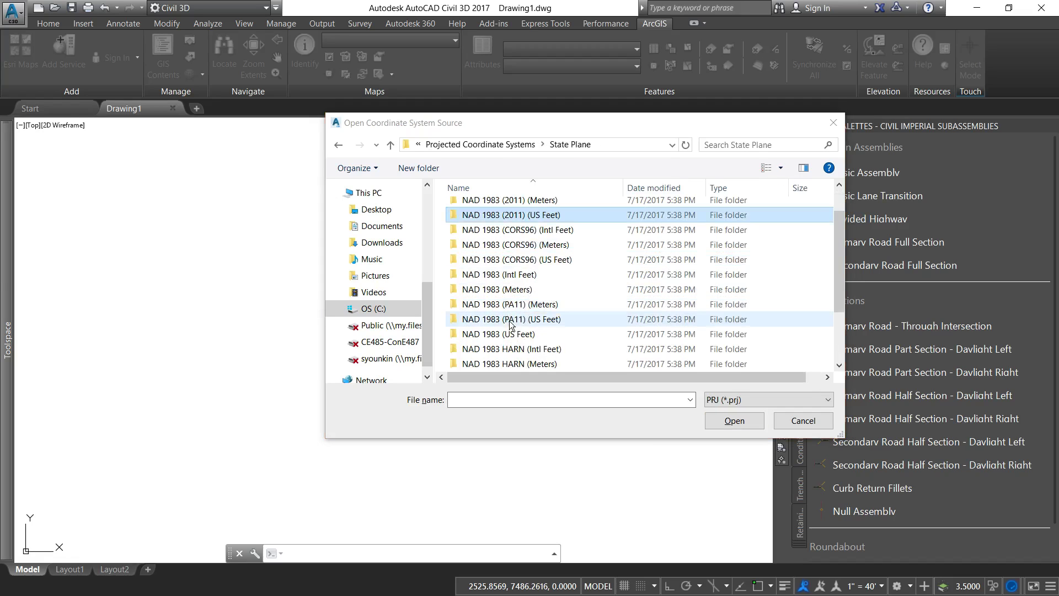
# Step: Assign NAD 1983 StatePlane Iowa North FIPS 1401 (US Feet) as the drawing's coordinate system
pyautogui.doubleClick(507, 333)
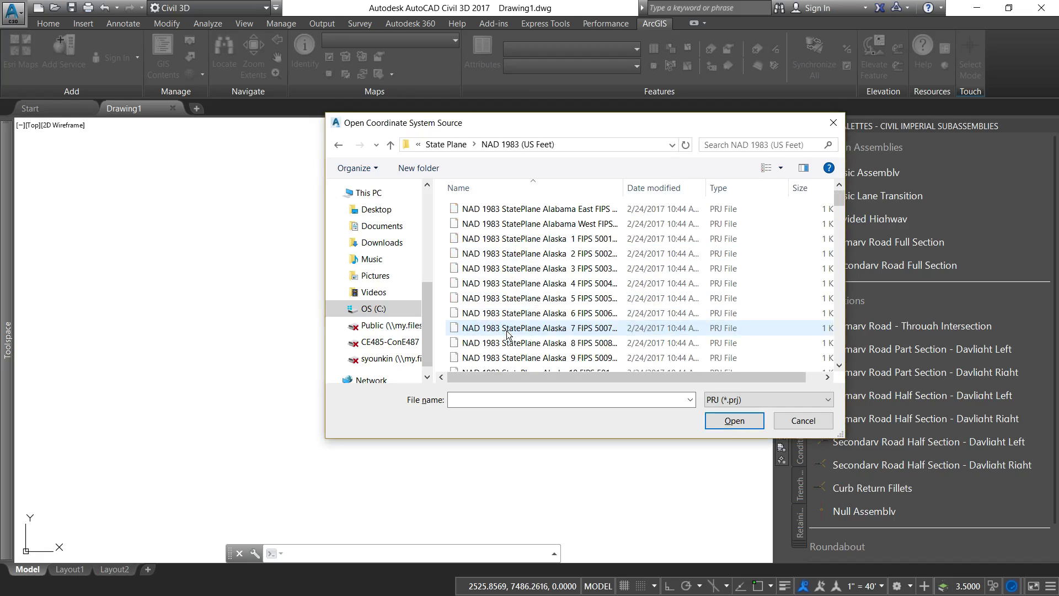
pyautogui.scroll(-3, 508, 332)
pyautogui.scroll(-2, 507, 333)
pyautogui.scroll(-2, 507, 333)
pyautogui.scroll(-2, 507, 334)
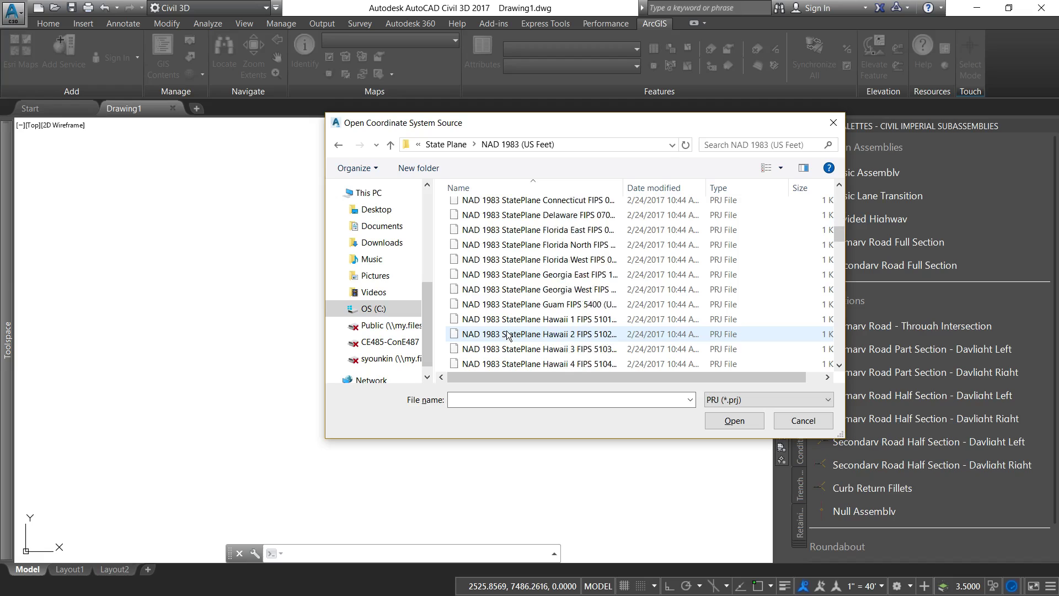
pyautogui.scroll(-1, 508, 334)
pyautogui.scroll(-3, 508, 334)
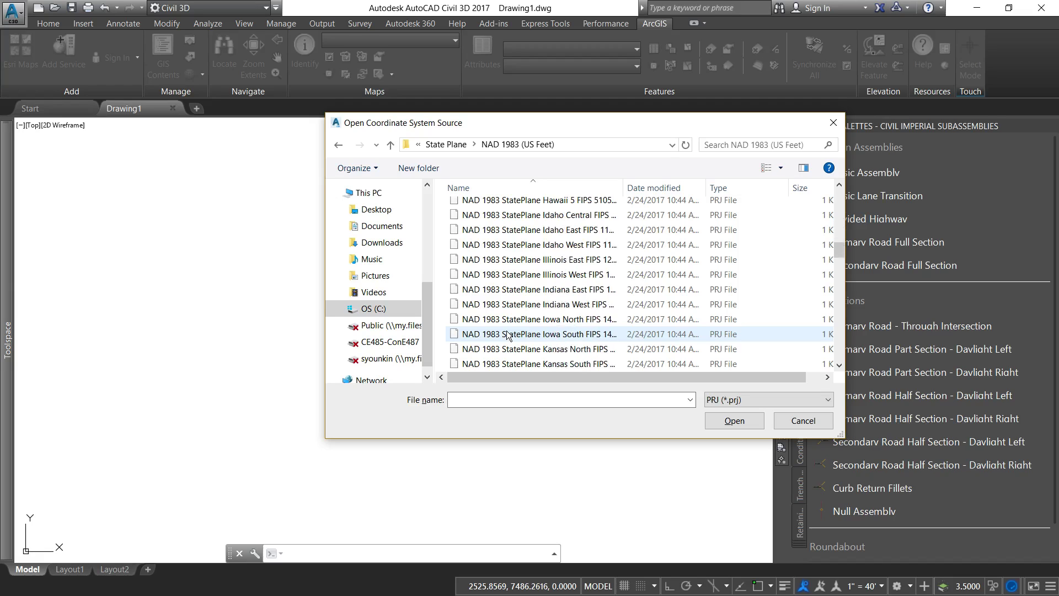
pyautogui.click(544, 318)
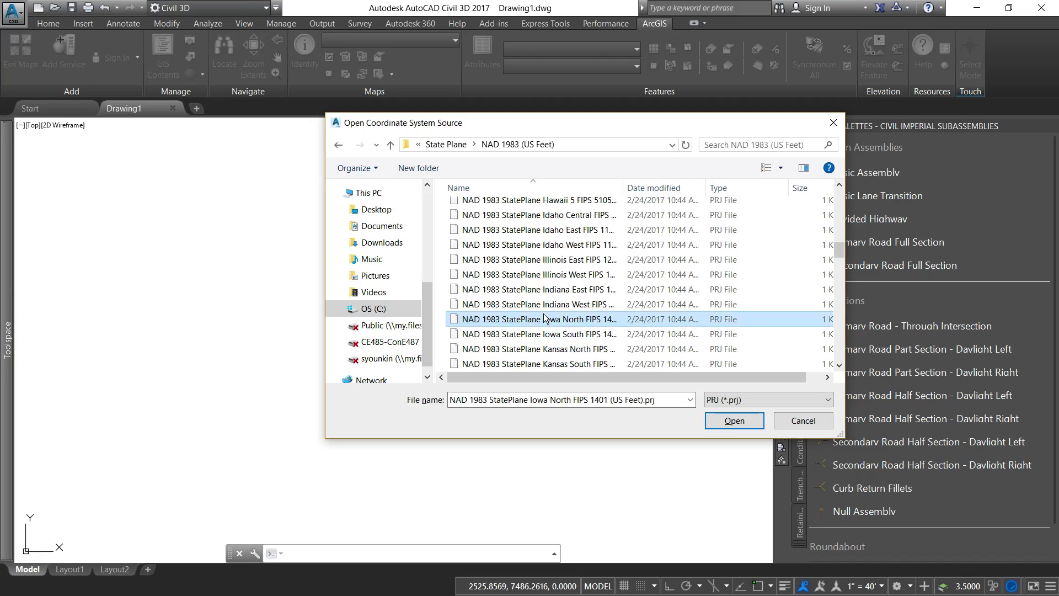
pyautogui.doubleClick(544, 319)
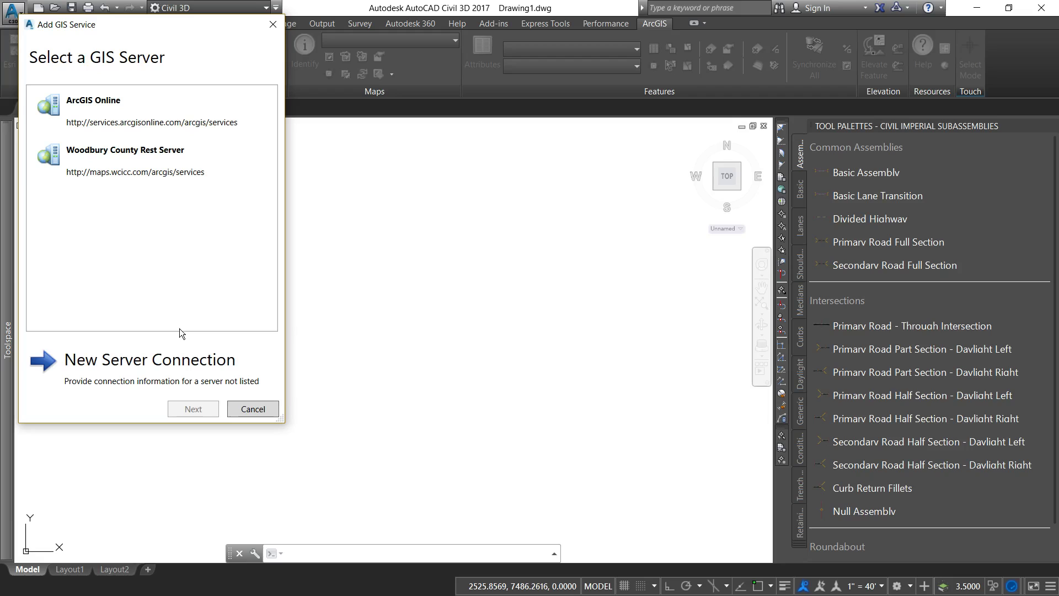
# Step: Reopen Add Service and name a new server connection 'Woodbury GIS'
pyautogui.click(99, 376)
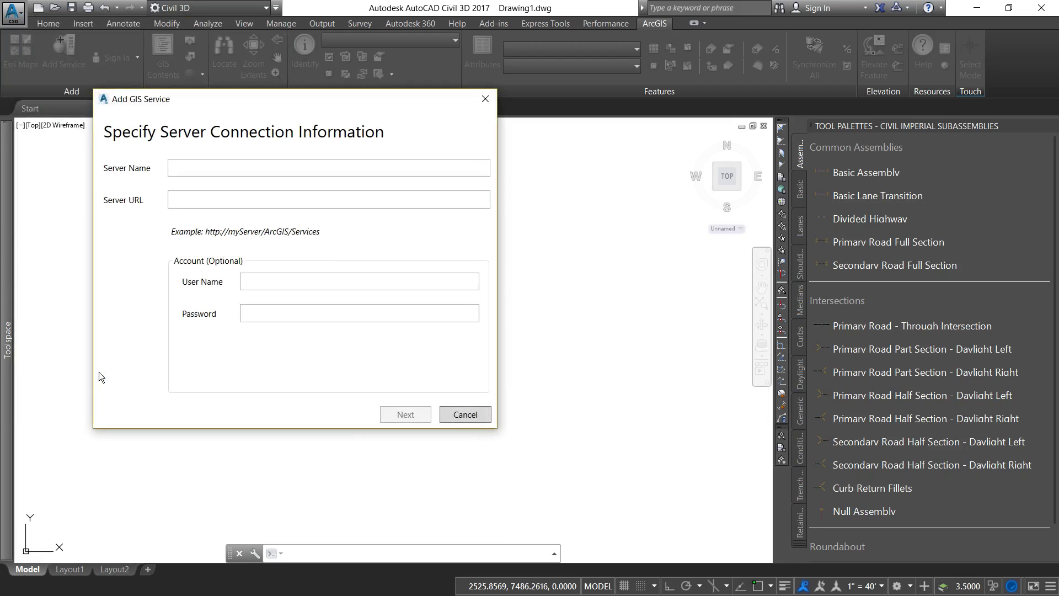
pyautogui.press('Escape')
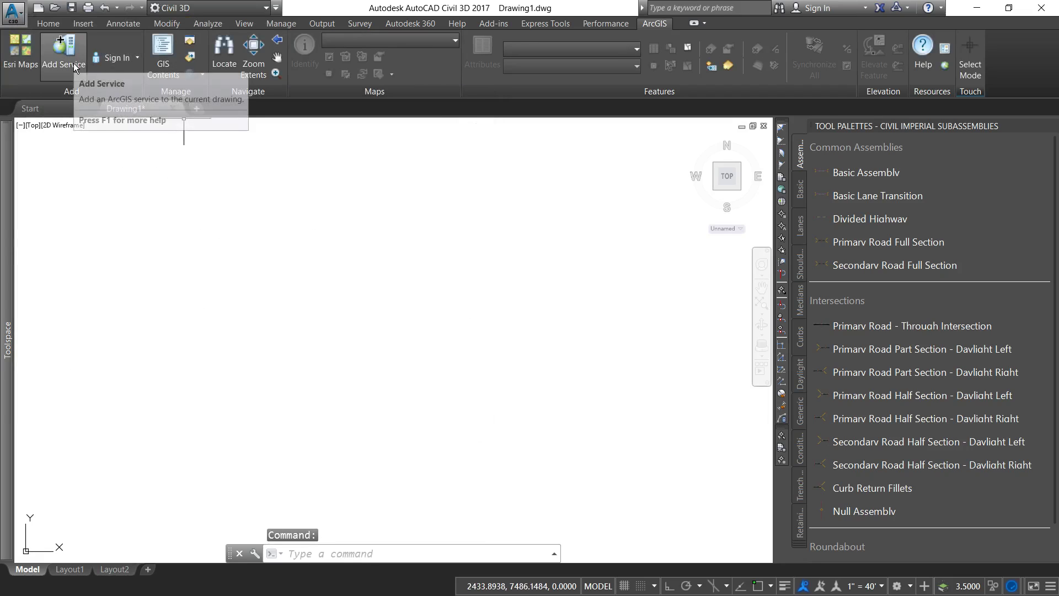
pyautogui.click(74, 63)
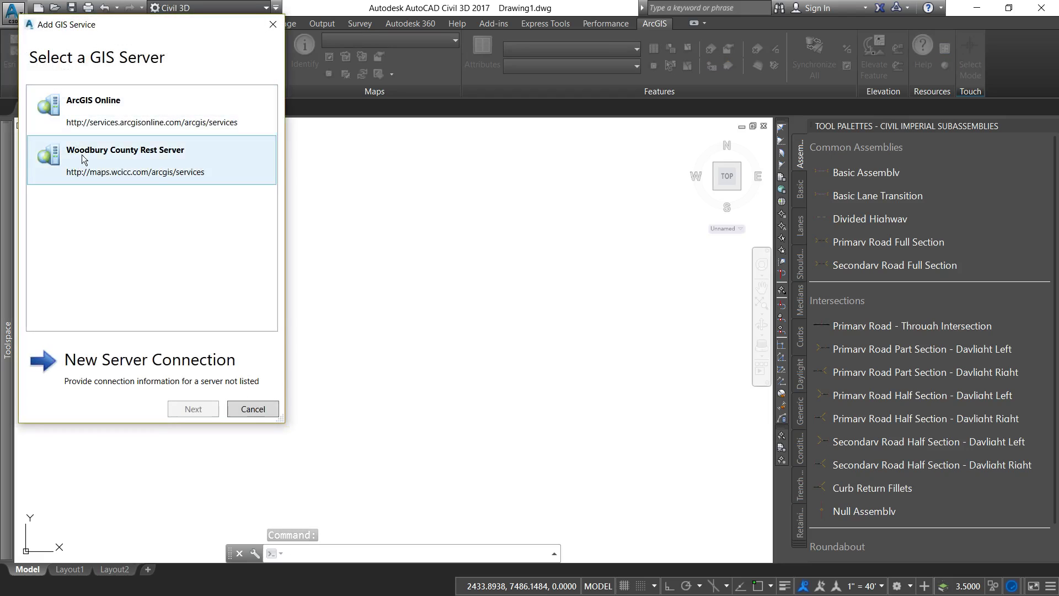
pyautogui.click(108, 365)
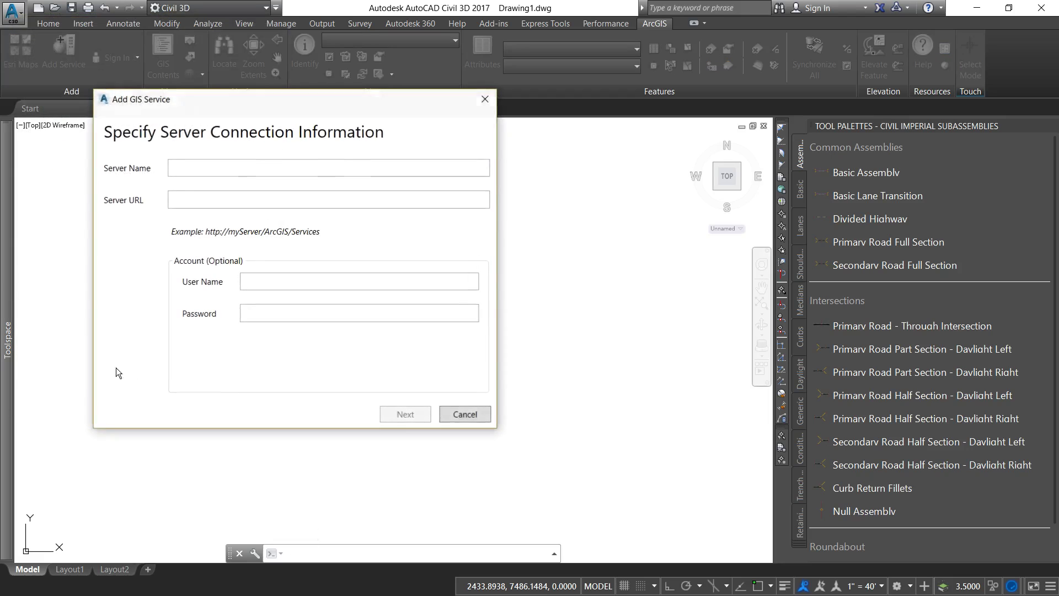
pyautogui.click(279, 170)
pyautogui.write('Wood')
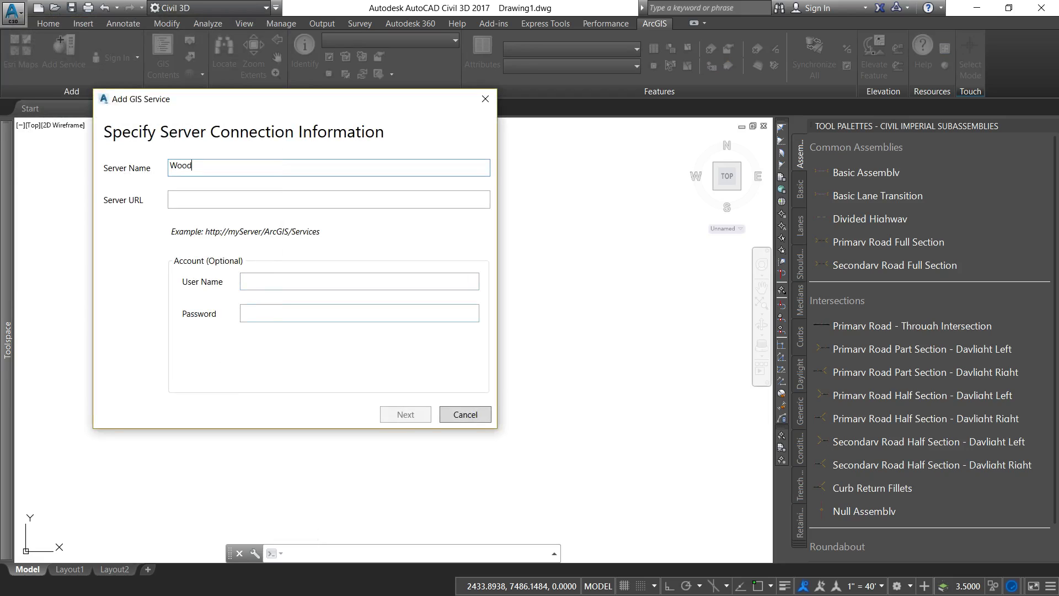
pyautogui.write('bury GIS')
pyautogui.press('Tab')
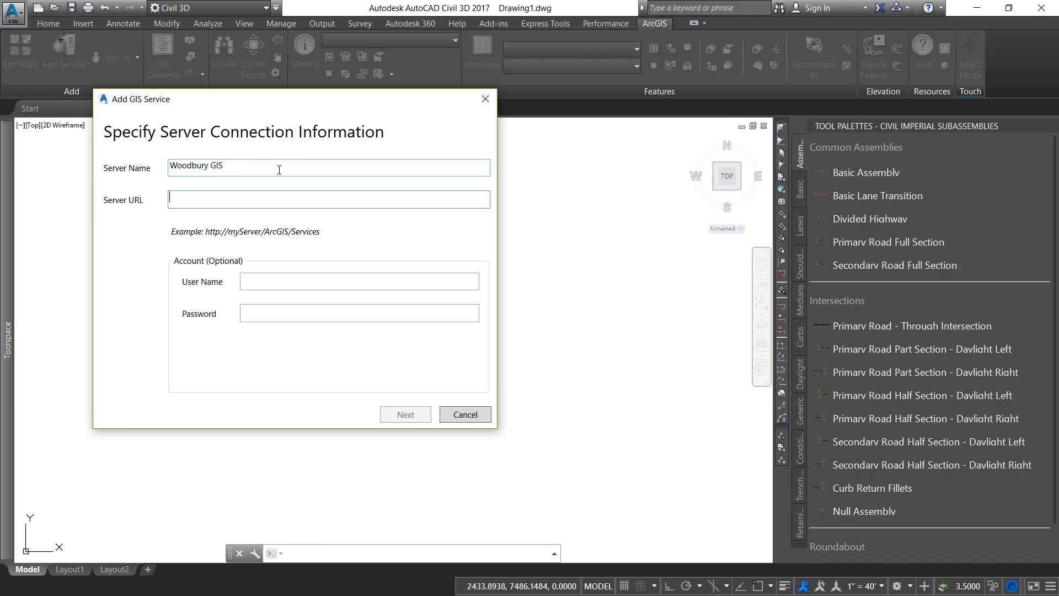
pyautogui.press('Tab')
pyautogui.hotkey('alt', 'Tab')
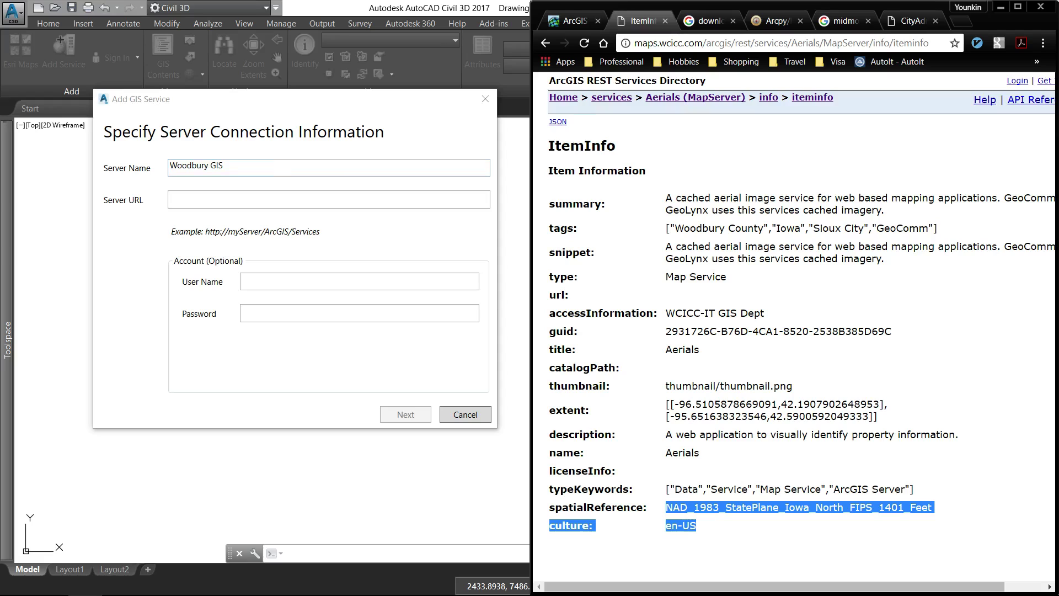
# Step: Set the maps.wcicc.com ArcGIS REST services address as the Woodbury GIS server URL and connect
pyautogui.click(563, 98)
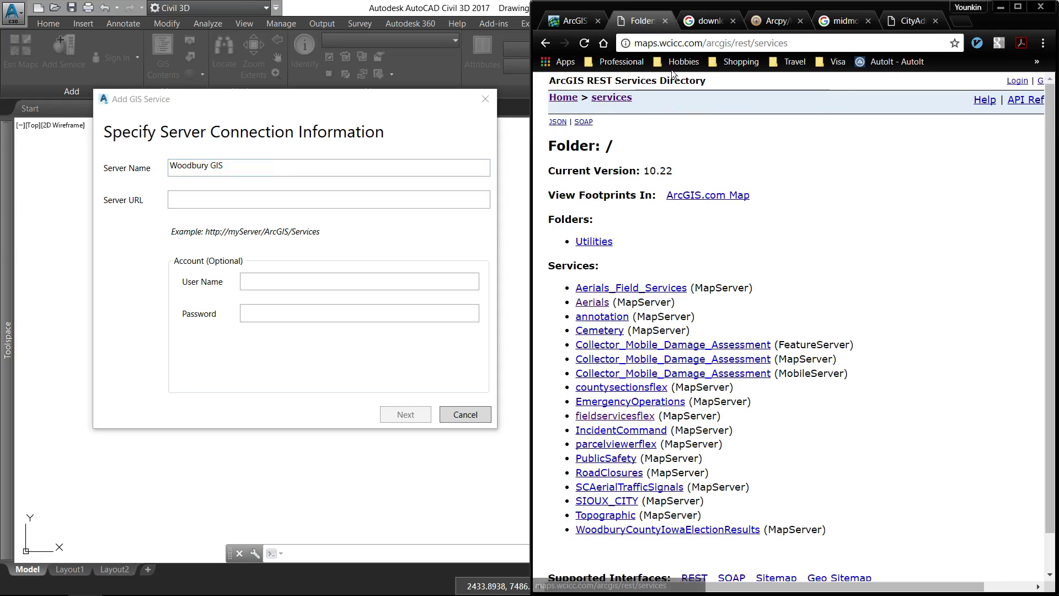
pyautogui.click(800, 42)
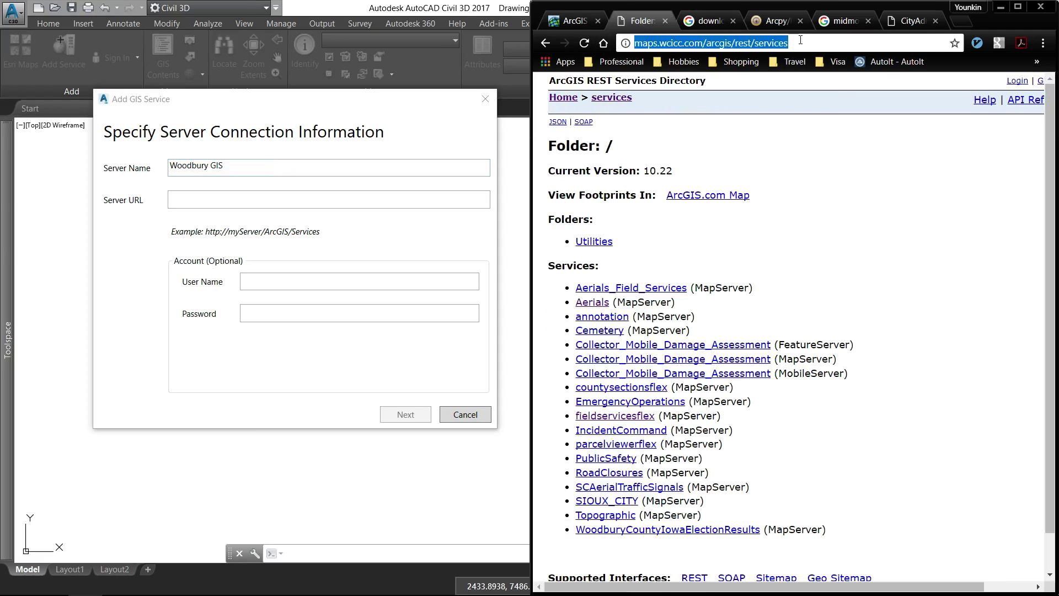
pyautogui.click(266, 202)
pyautogui.write('http://maps.wcicc.com/arcgis/rest/services')
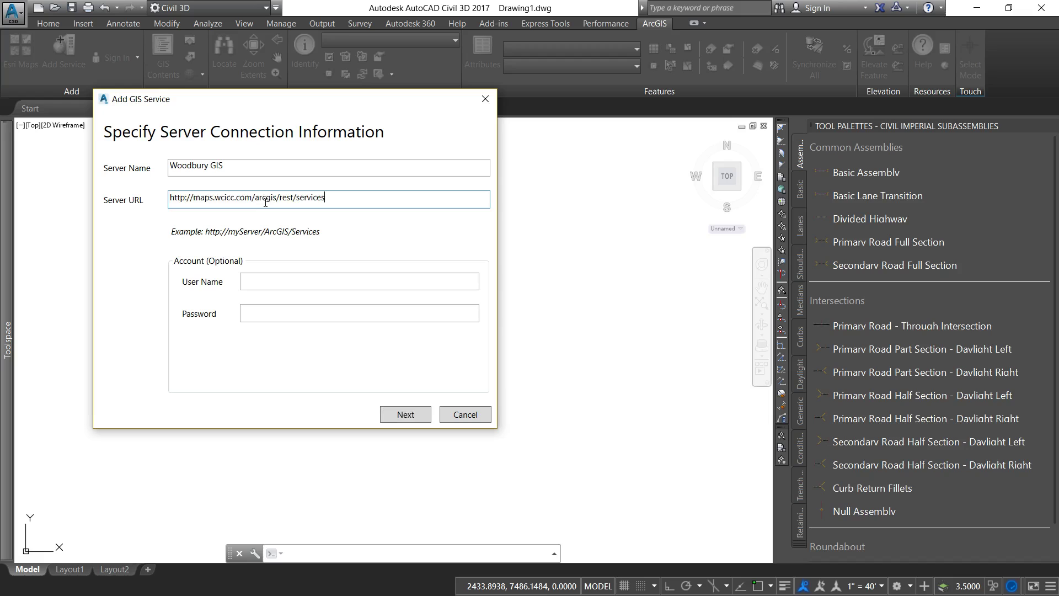
pyautogui.click(411, 413)
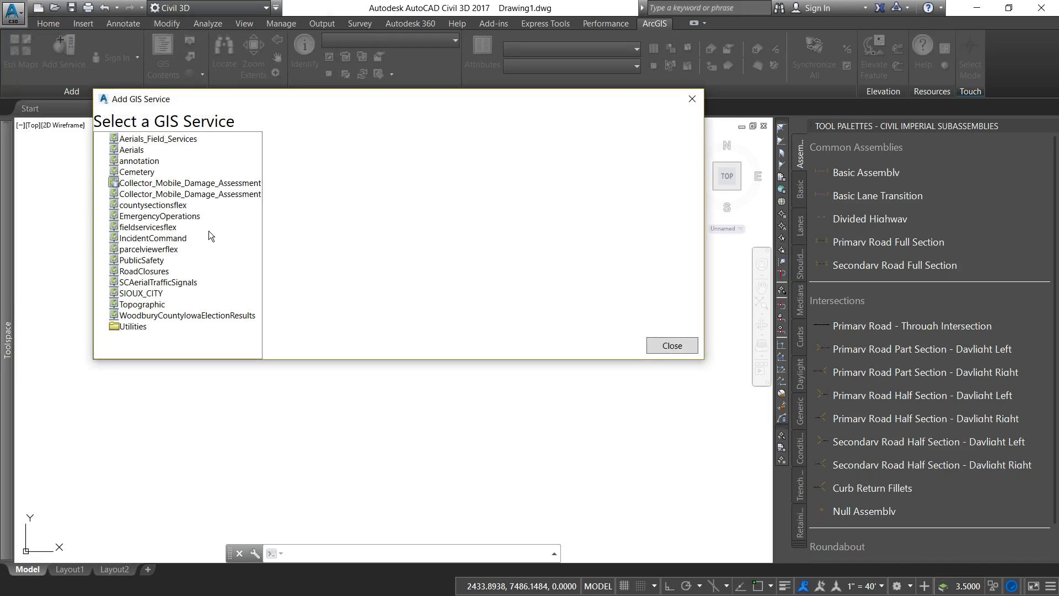
# Step: Select the Aerials service, add it to Drawing1, and close the dialog
pyautogui.click(132, 150)
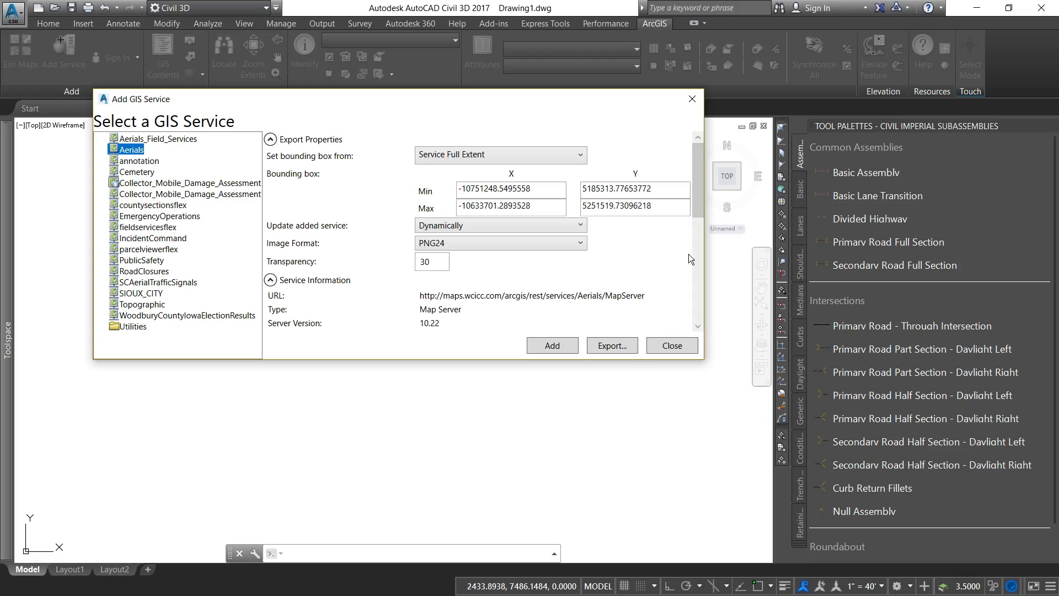
pyautogui.moveTo(696, 203)
pyautogui.mouseDown()
pyautogui.moveTo(700, 268)
pyautogui.moveTo(714, 271)
pyautogui.moveTo(720, 181)
pyautogui.mouseUp()
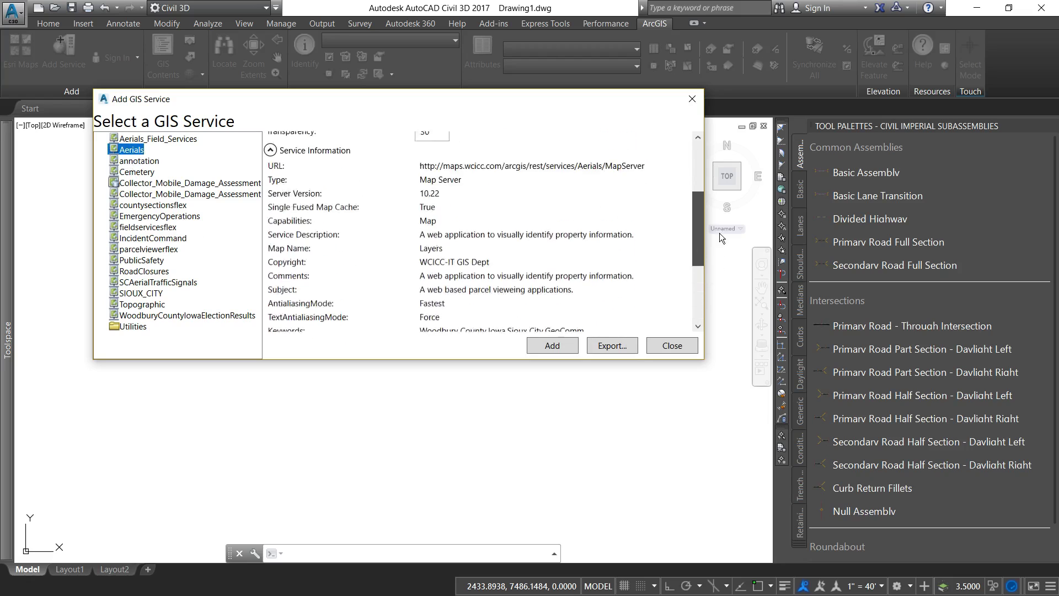
pyautogui.click(543, 347)
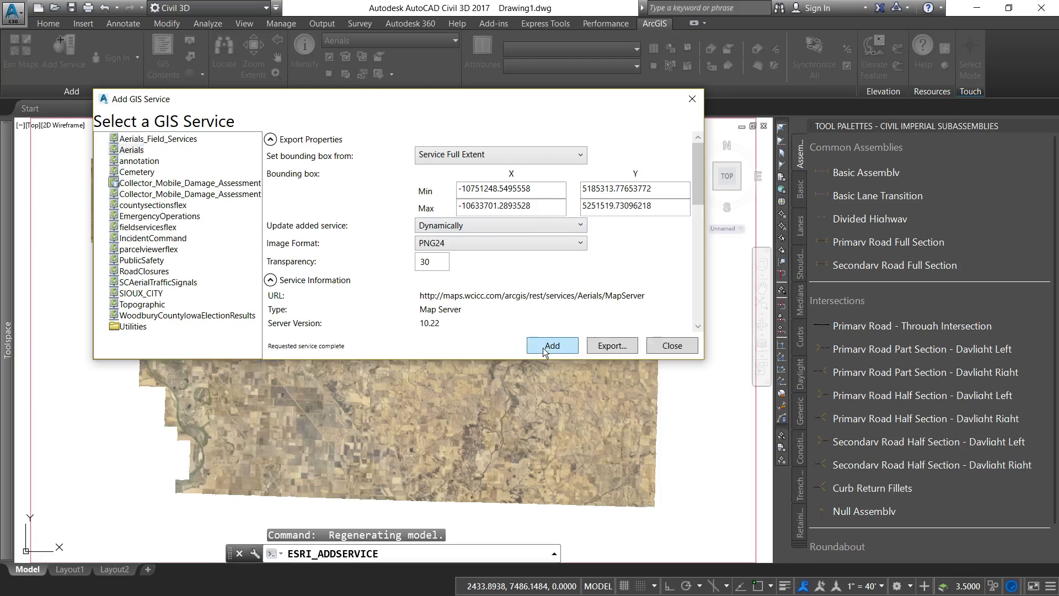
pyautogui.click(669, 347)
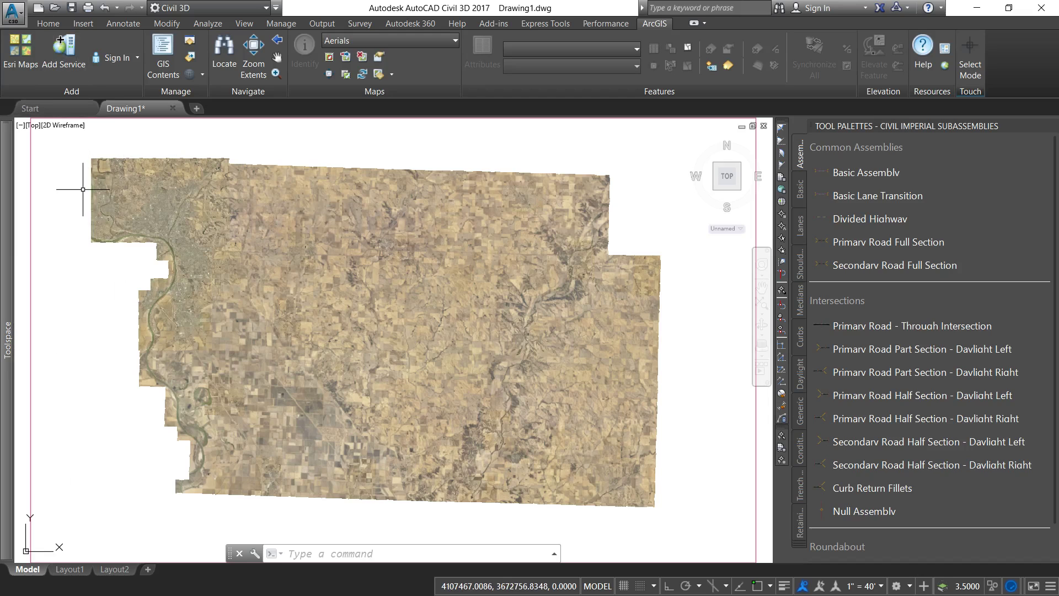
# Step: Zoom a window around Sioux City and close the Tool Palettes
pyautogui.write('zoom')
pyautogui.press('Return')
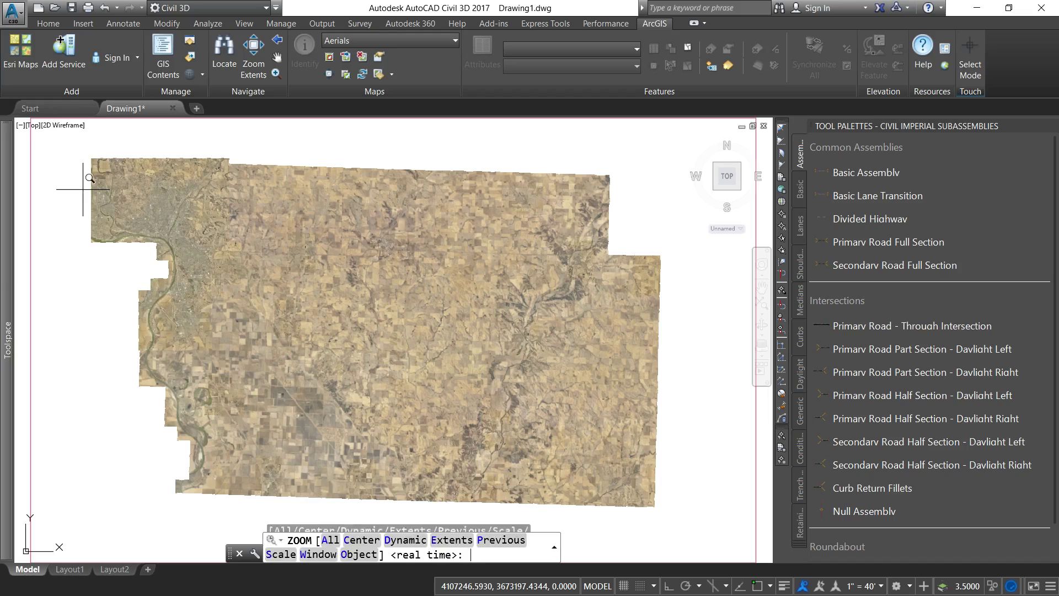
pyautogui.click(72, 171)
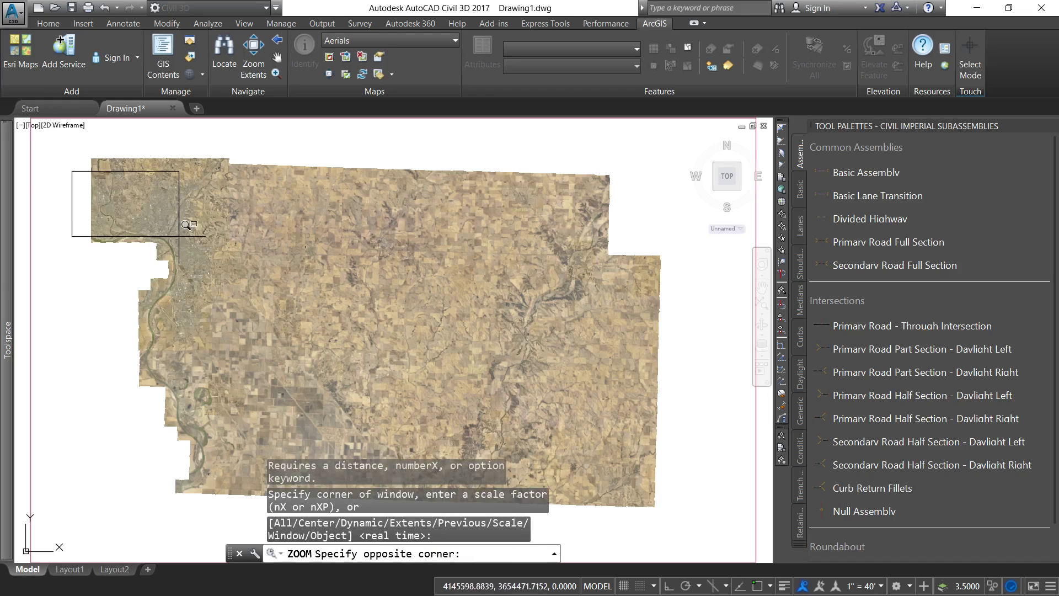
pyautogui.click(227, 313)
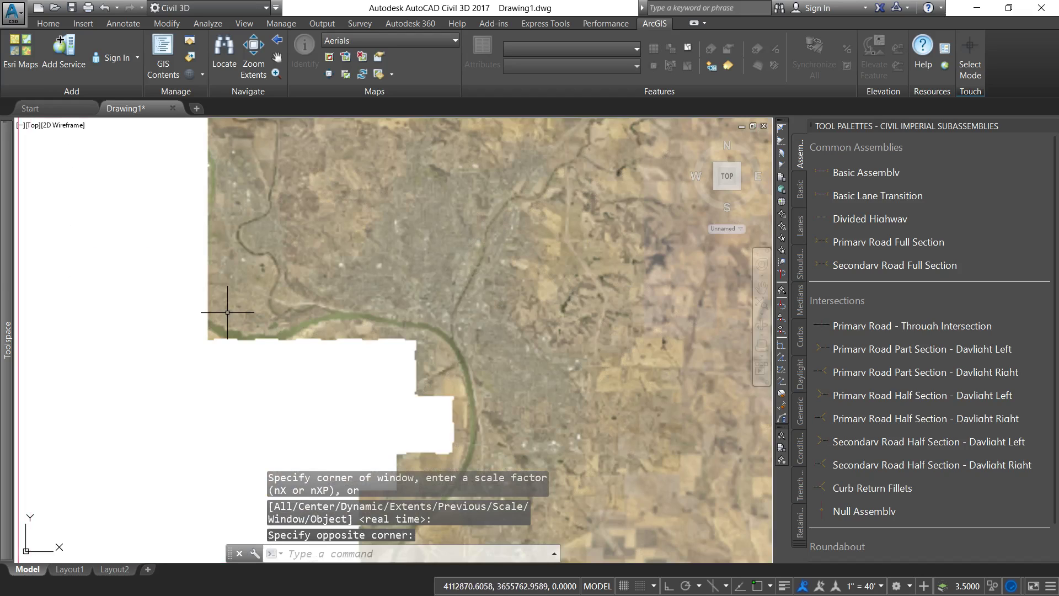
pyautogui.click(1053, 125)
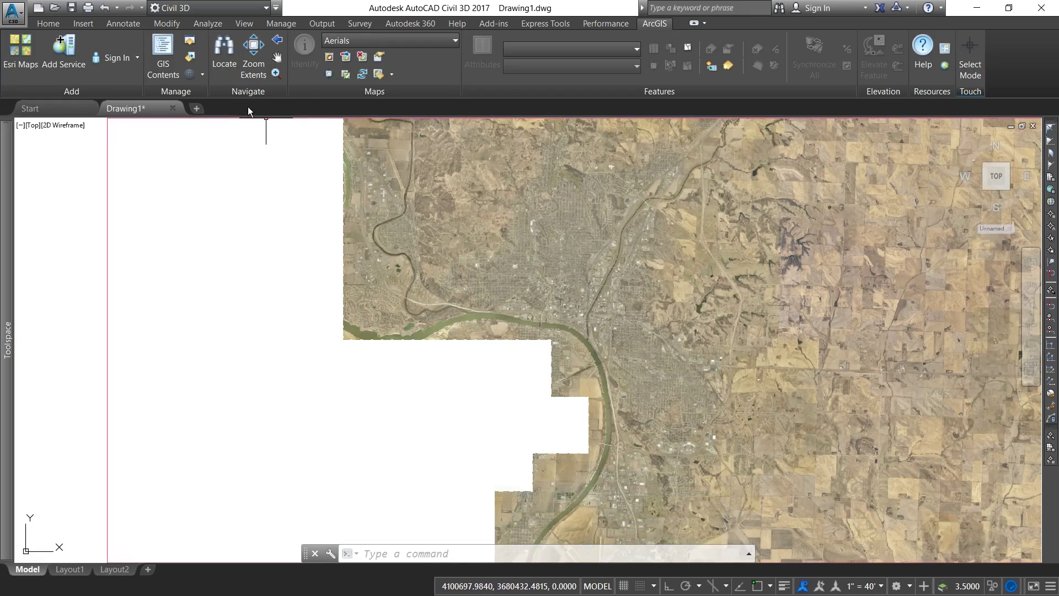
# Step: In GIS Contents, expand Aerials and collapse the COUNTY LOW 2014 and COUNTY HIGH 2014 sublayers
pyautogui.click(172, 66)
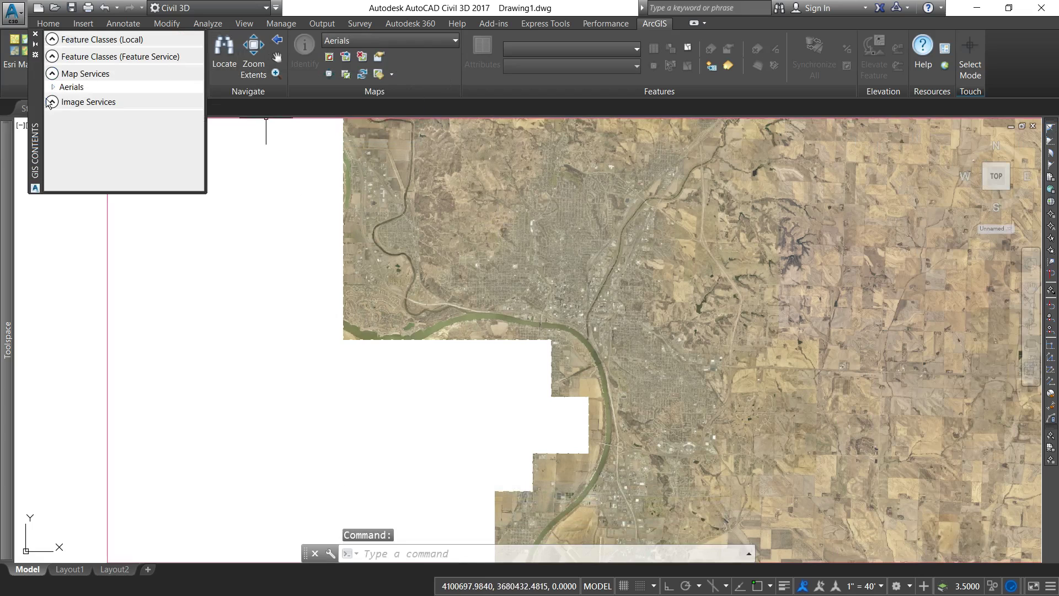
pyautogui.click(54, 88)
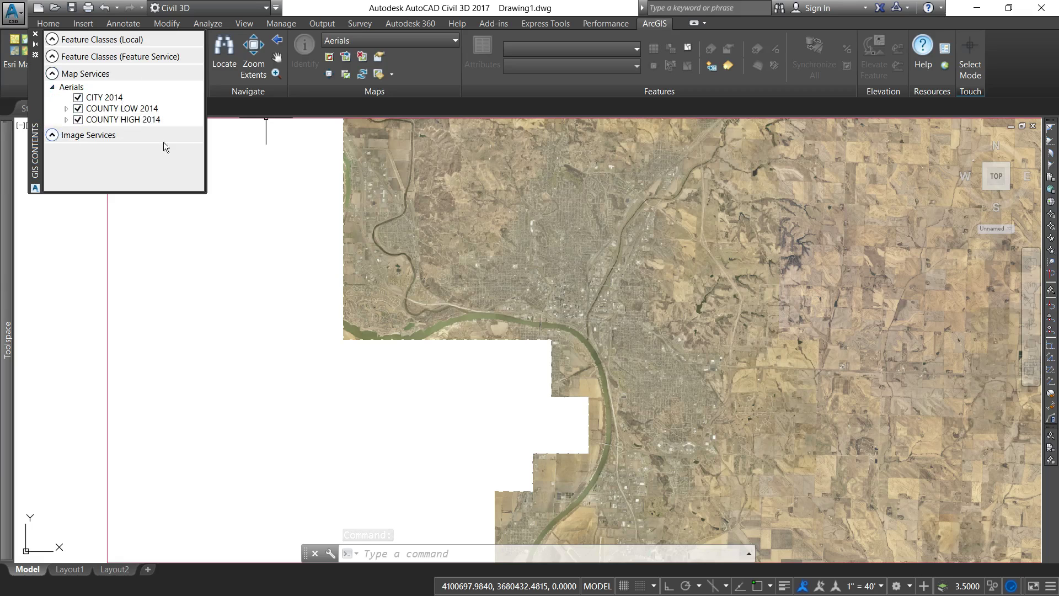
pyautogui.click(66, 109)
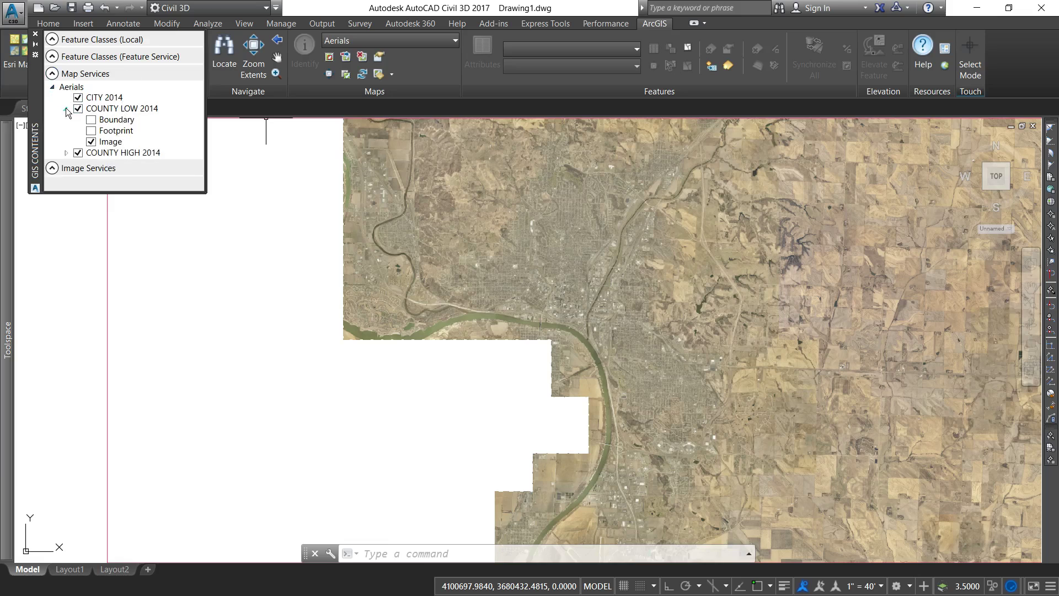
pyautogui.click(66, 109)
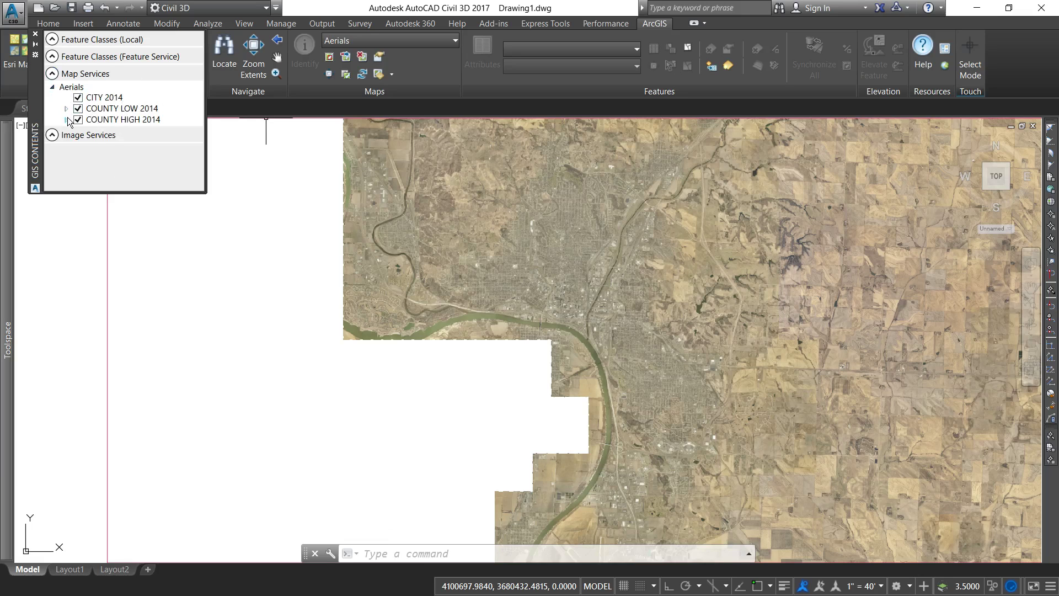
pyautogui.click(67, 120)
# Step: Scroll-zoom the aerial map toward Sioux City
pyautogui.scroll(2, 612, 290)
pyautogui.scroll(2, 613, 290)
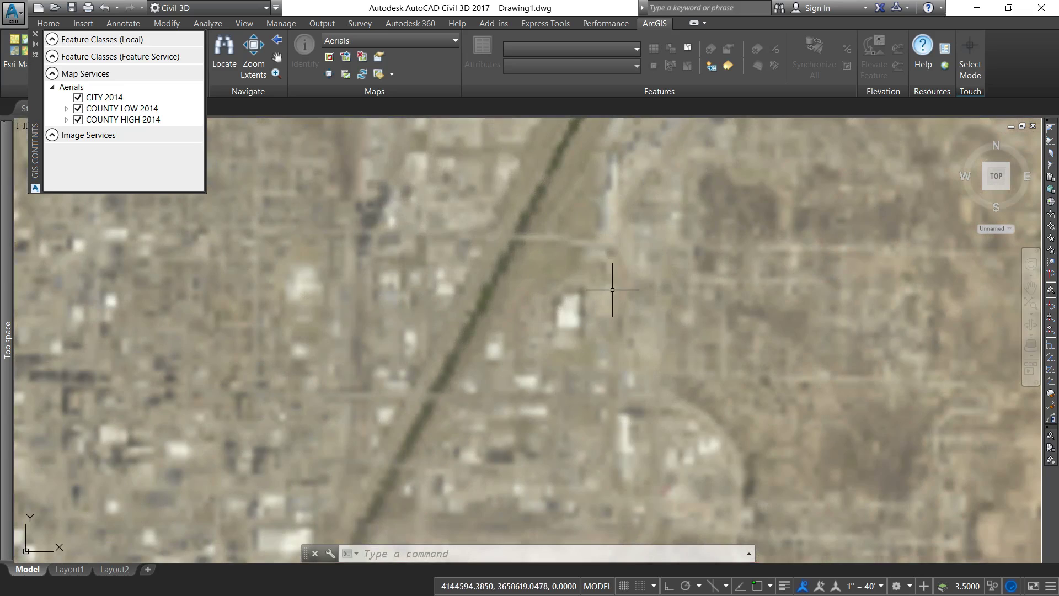
pyautogui.scroll(-3, 613, 290)
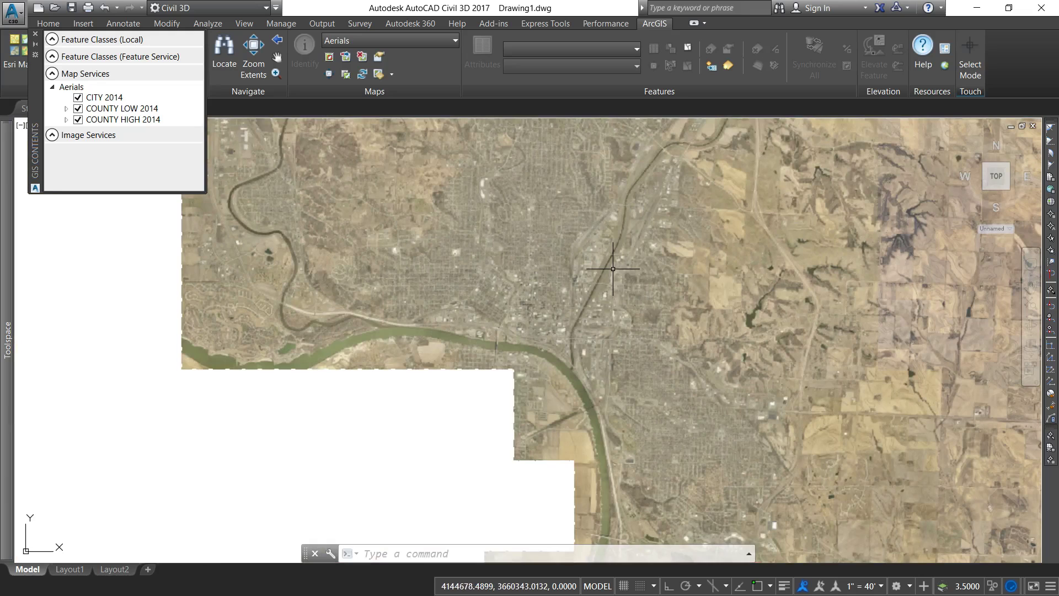
pyautogui.write('W')
pyautogui.scroll(-3, 612, 269)
# Step: Window-zoom onto central Sioux City along the river, then switch to Layout1
pyautogui.write('ind')
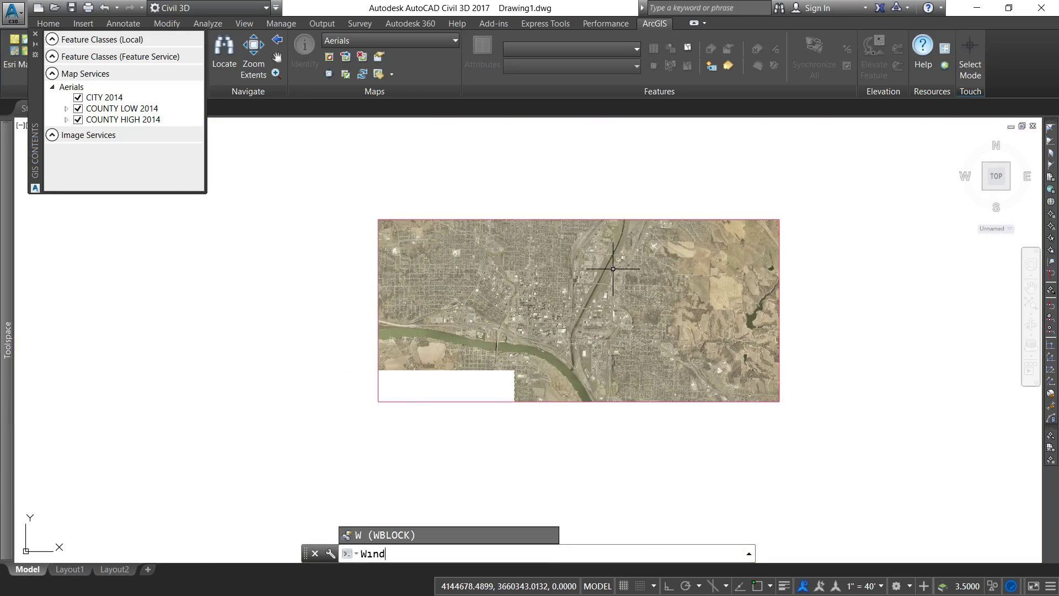
pyautogui.press('BackSpace')
pyautogui.press('BackSpace')
pyautogui.press('BackSpace')
pyautogui.write('om')
pyautogui.scroll(-2, 613, 269)
pyautogui.press('Return')
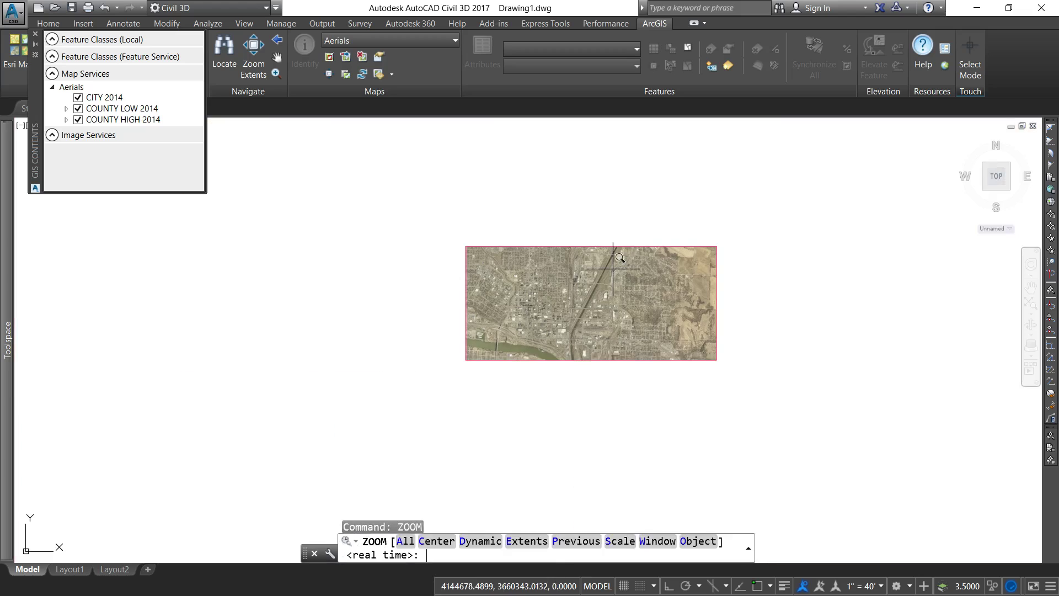
pyautogui.write('w')
pyautogui.press('Return')
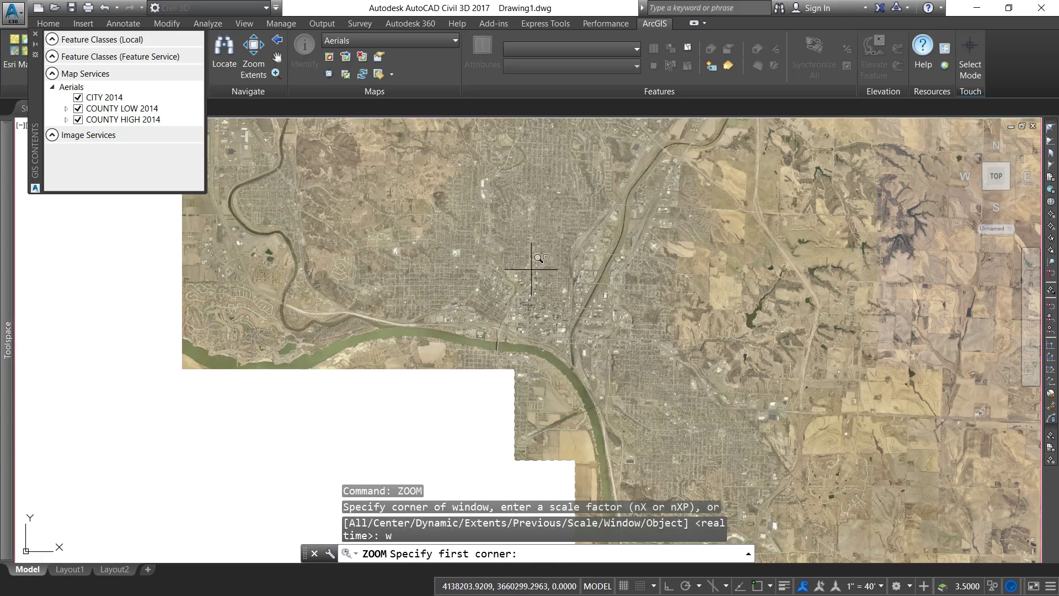
pyautogui.click(502, 137)
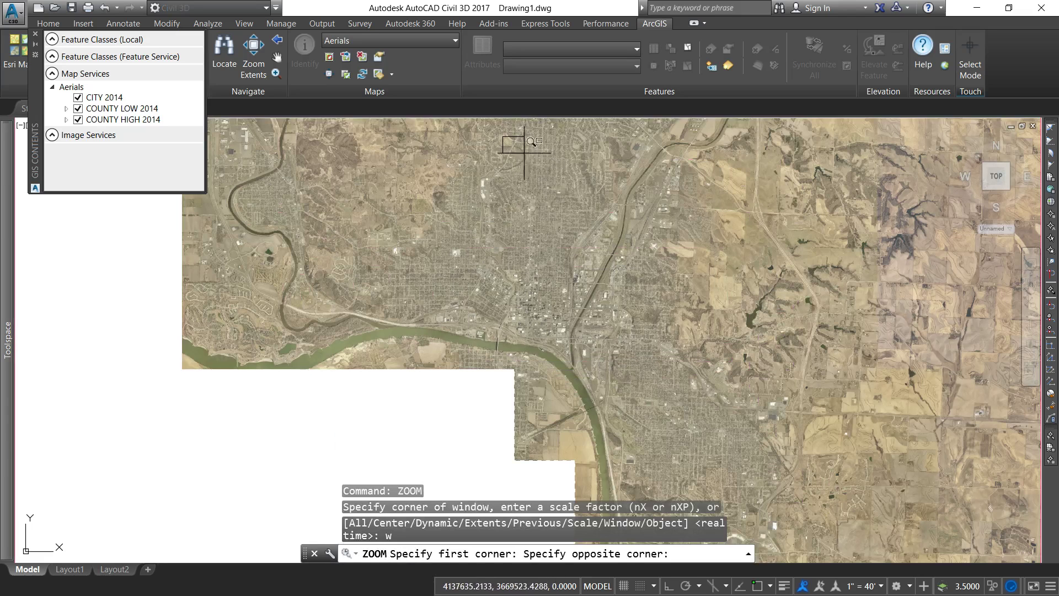
pyautogui.click(720, 398)
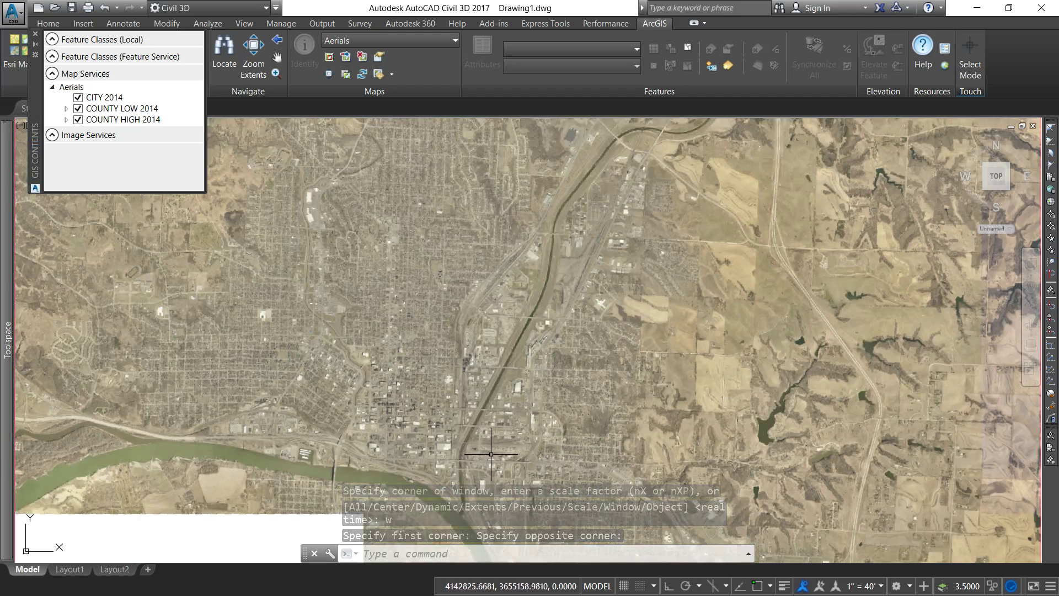
pyautogui.click(70, 569)
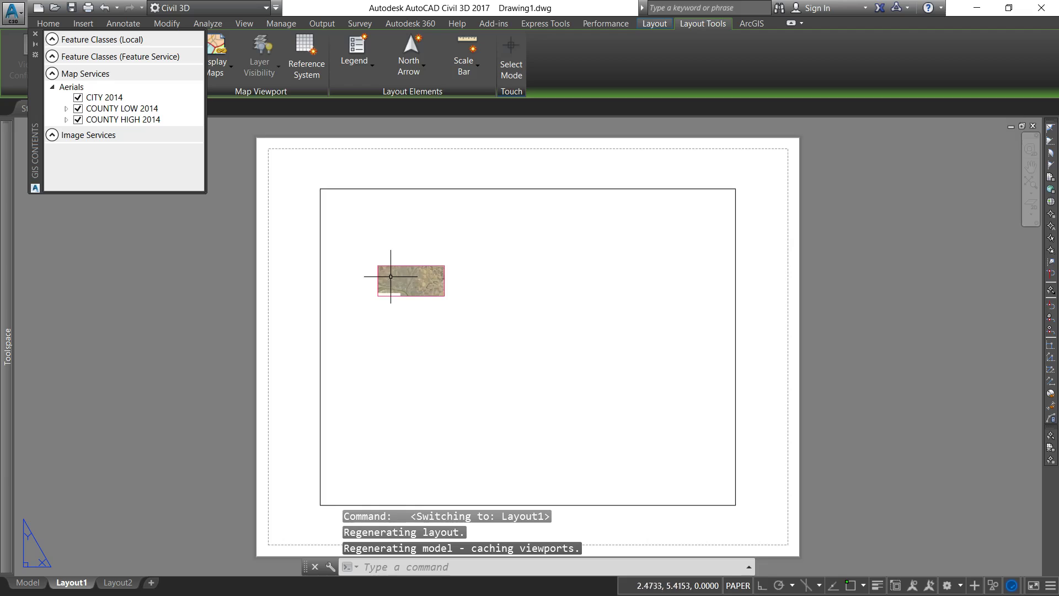
# Step: Activate the Layout1 viewport and window-zoom it onto central Sioux City and the river
pyautogui.write('z')
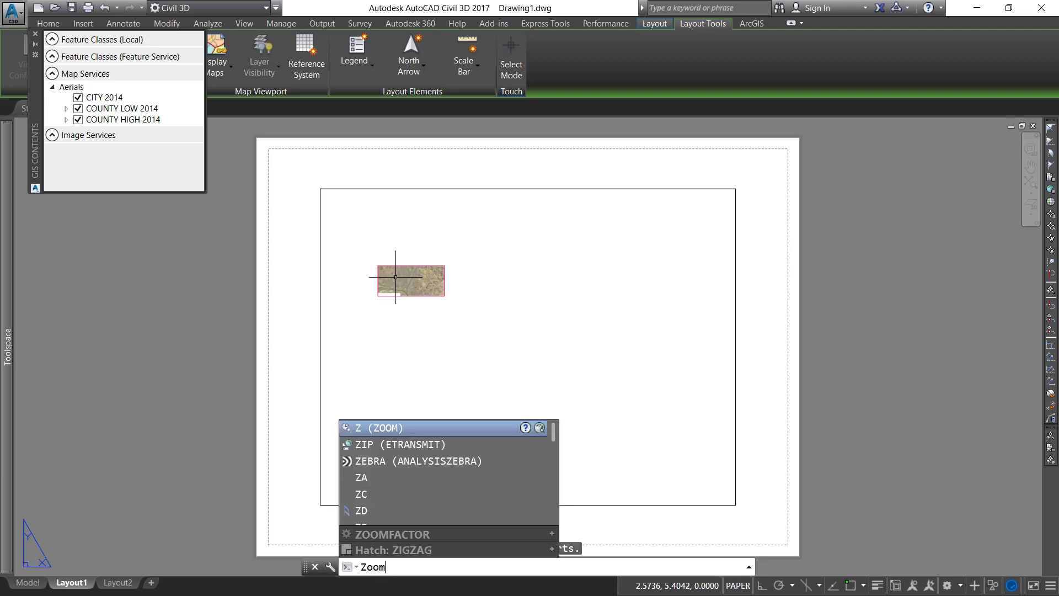
pyautogui.press('Escape')
pyautogui.click(738, 585)
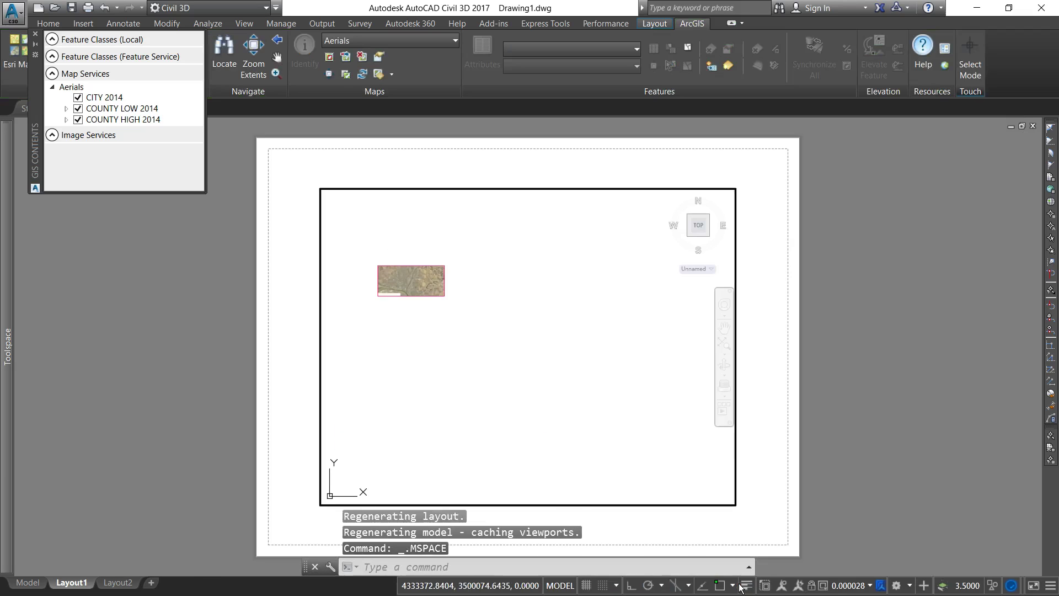
pyautogui.write('zoom')
pyautogui.press('Return')
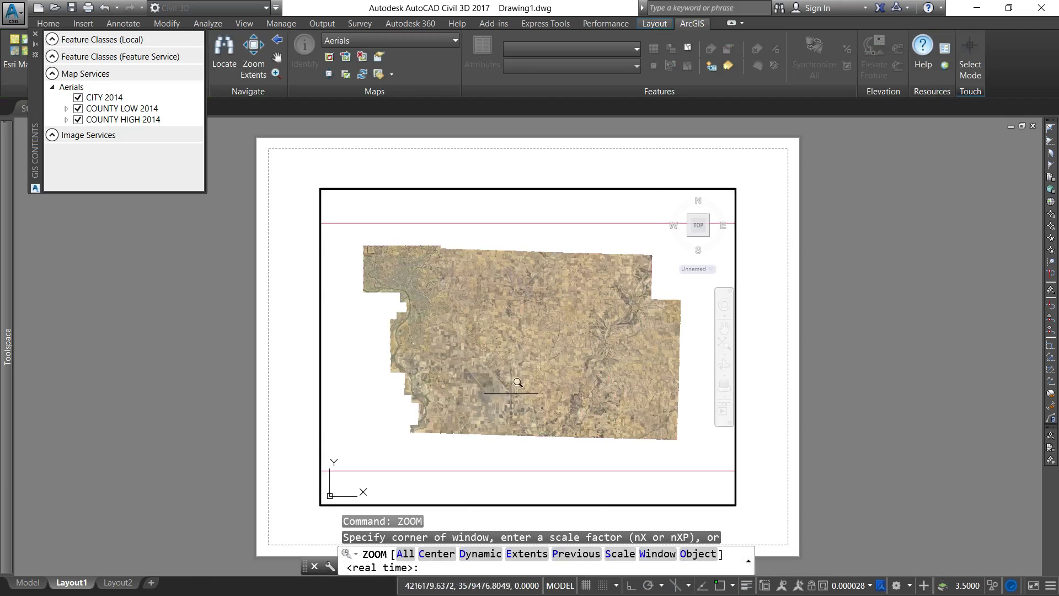
pyautogui.write('w')
pyautogui.press('Return')
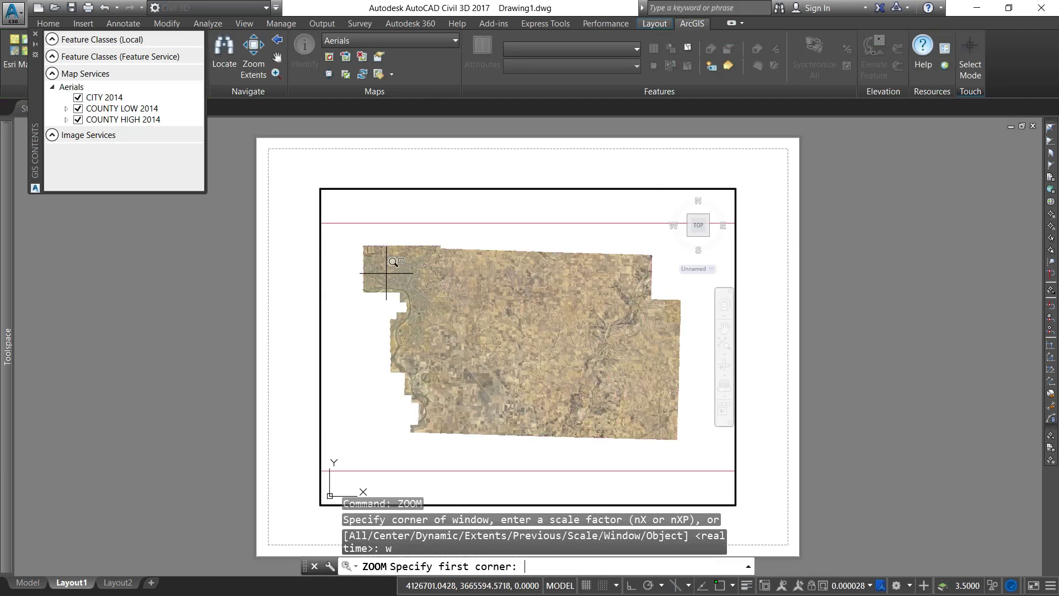
pyautogui.click(397, 261)
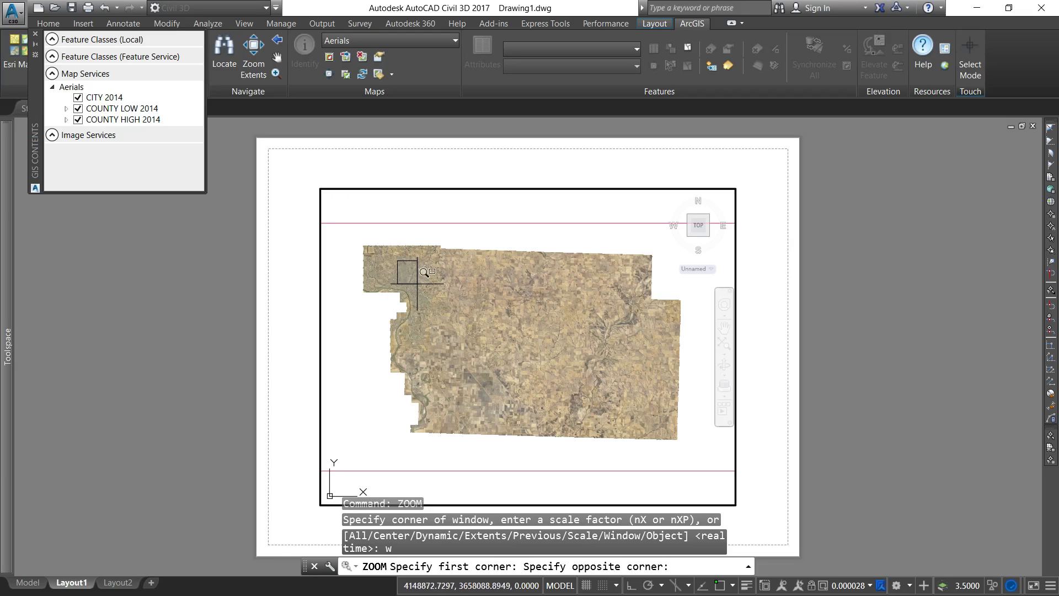
pyautogui.click(427, 295)
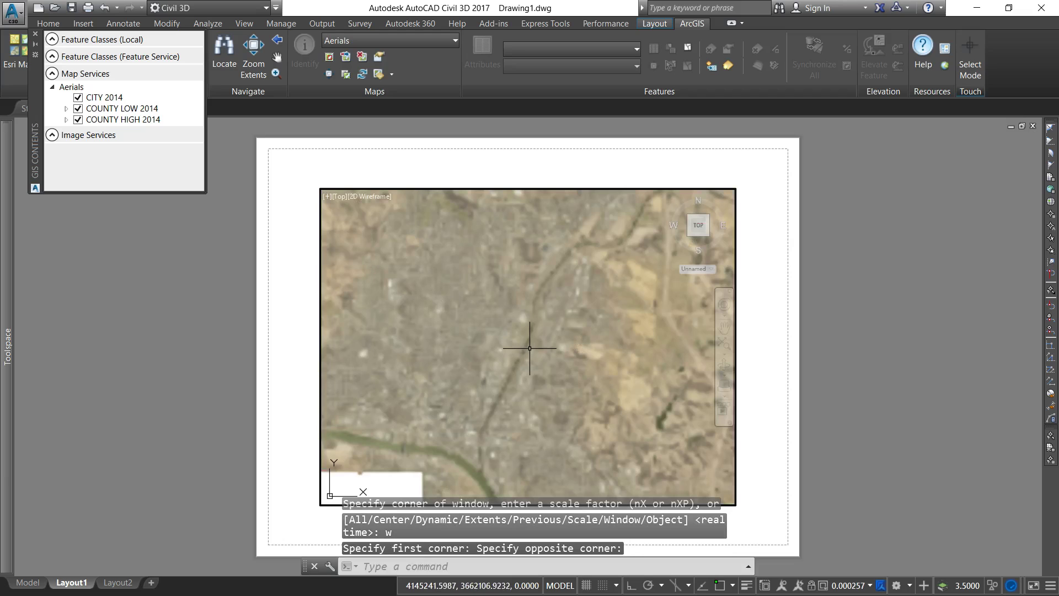
pyautogui.write('export')
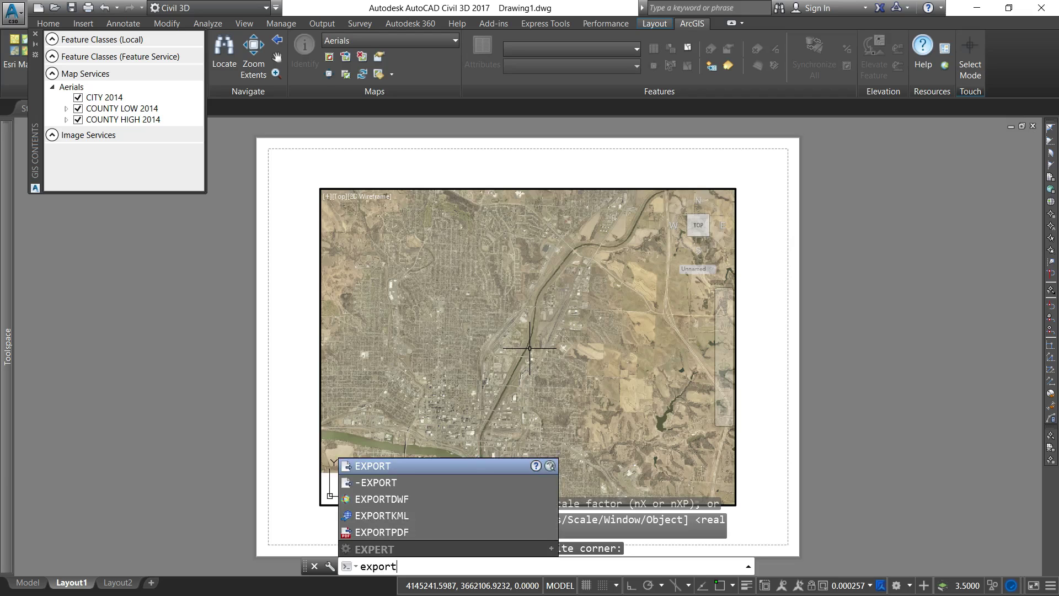
pyautogui.write('pdf')
# Step: Export Layout1 as the PDF 'Test Map' on the desktop, then switch windows
pyautogui.press('Return')
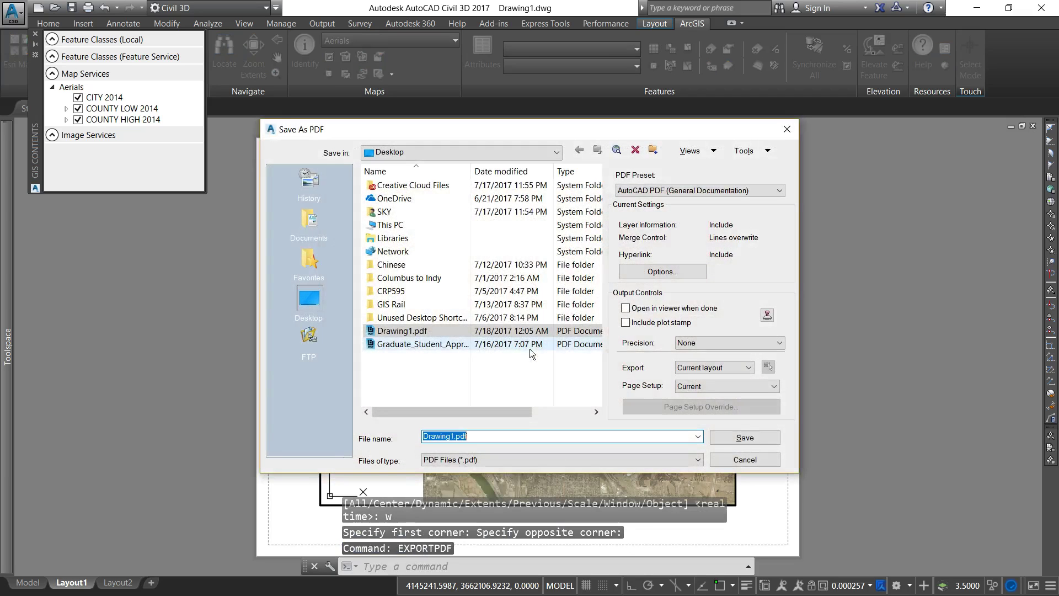
pyautogui.write('Test')
pyautogui.write(' Map')
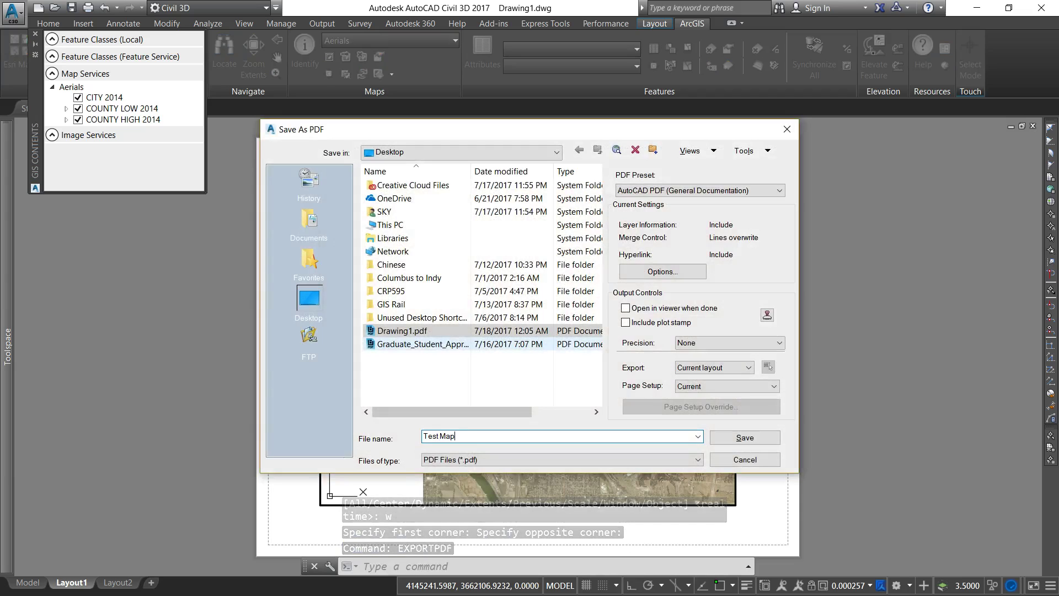
pyautogui.press('Return')
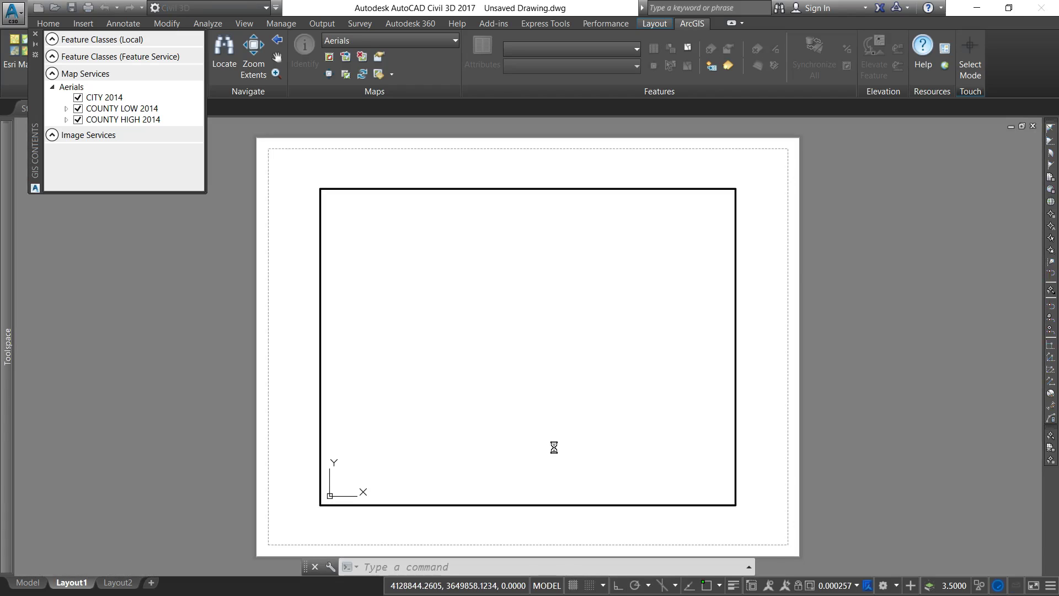
pyautogui.hotkey('alt', 'Tab')
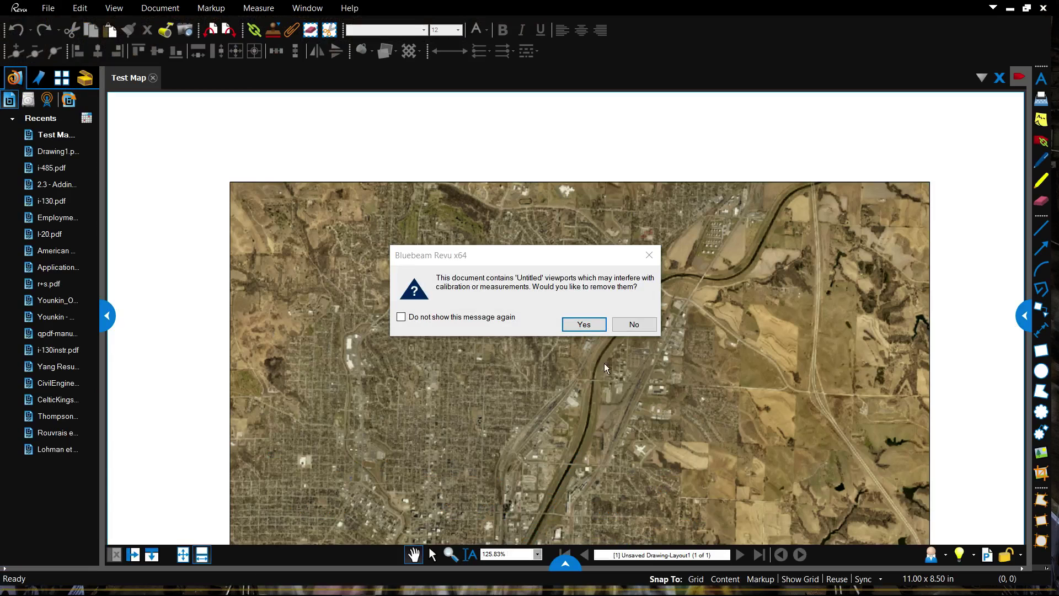
# Step: Remove the PDF's untitled viewports and zoom in on the river and bridge
pyautogui.click(586, 326)
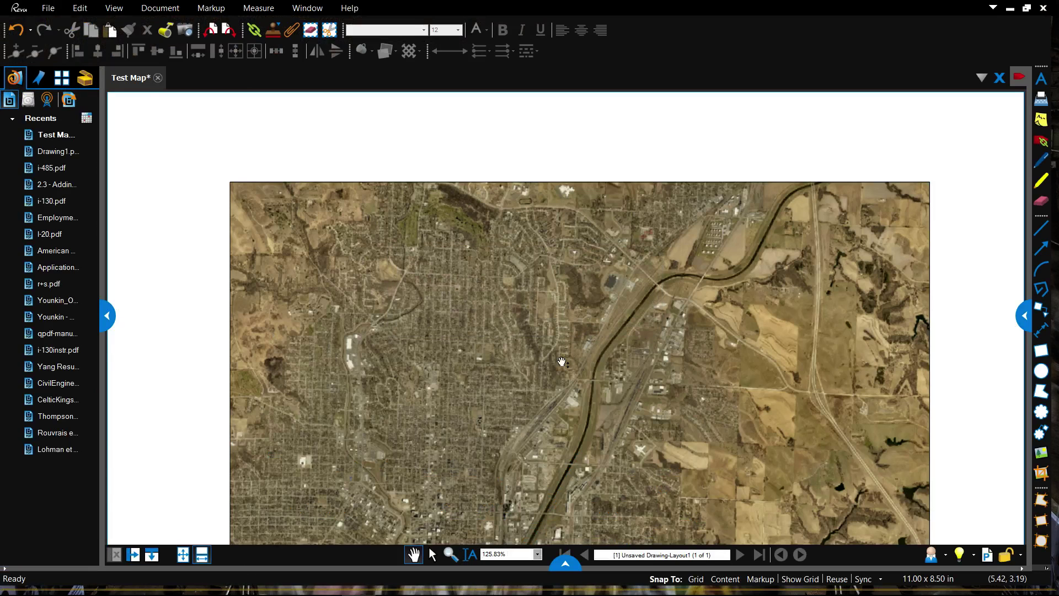
pyautogui.scroll(5, 590, 334)
pyautogui.scroll(5, 562, 361)
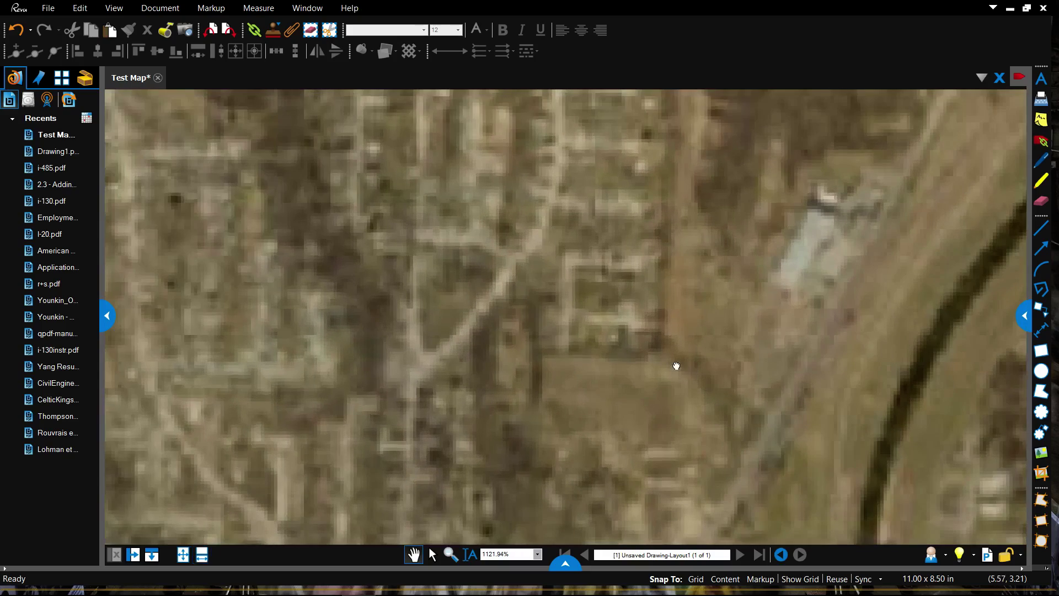
pyautogui.moveTo(676, 366); pyautogui.dragTo(373, 114)
# Step: Zoom out and back in to inspect the Sioux City aerial detail
pyautogui.scroll(-5, 480, 224)
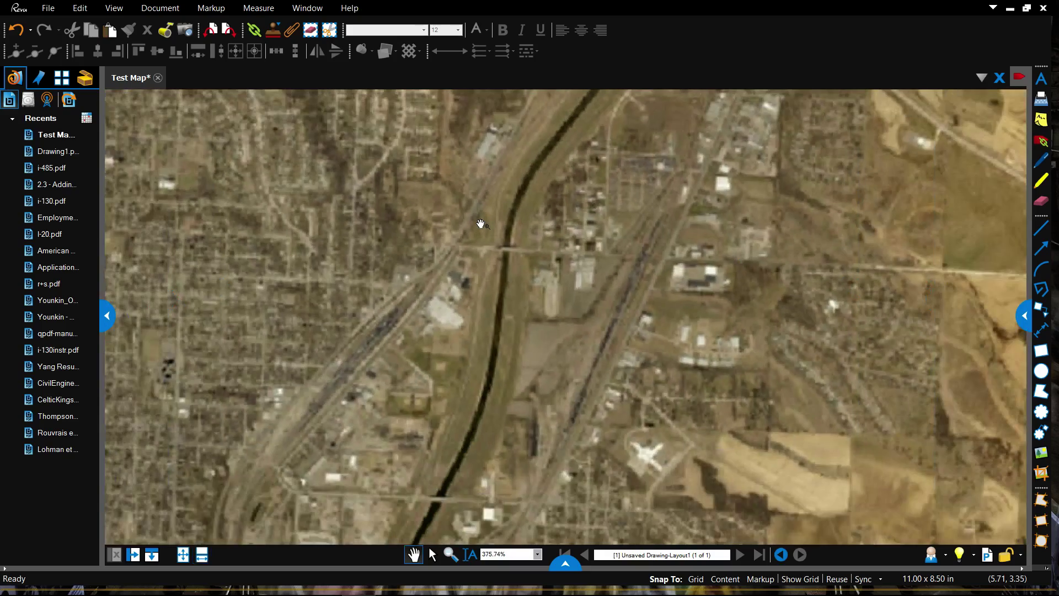
pyautogui.scroll(-3, 481, 224)
pyautogui.scroll(-3, 481, 224)
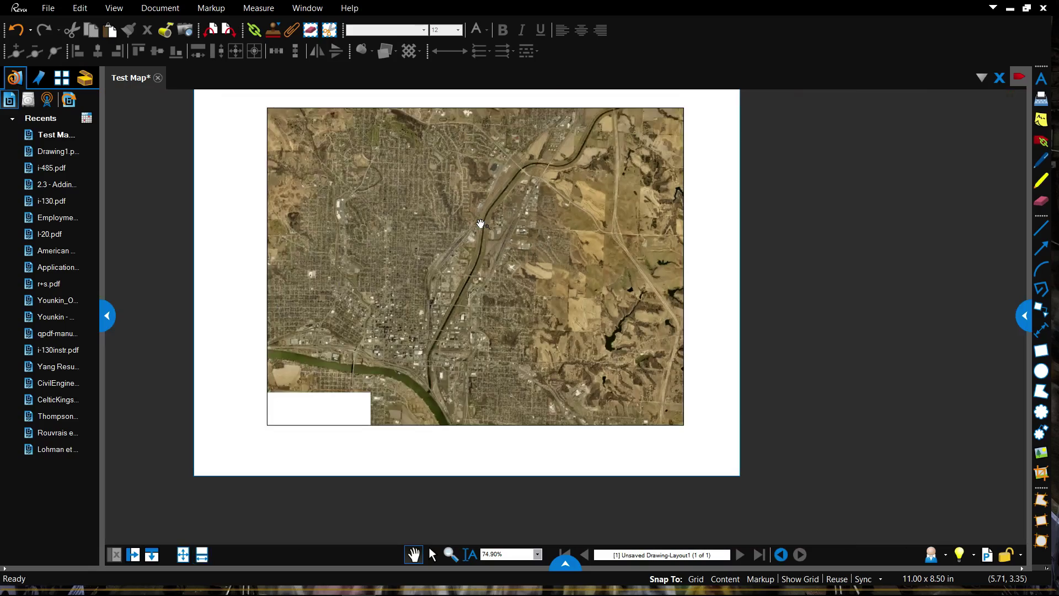
pyautogui.scroll(2, 481, 227)
pyautogui.scroll(1, 483, 230)
pyautogui.scroll(6, 483, 232)
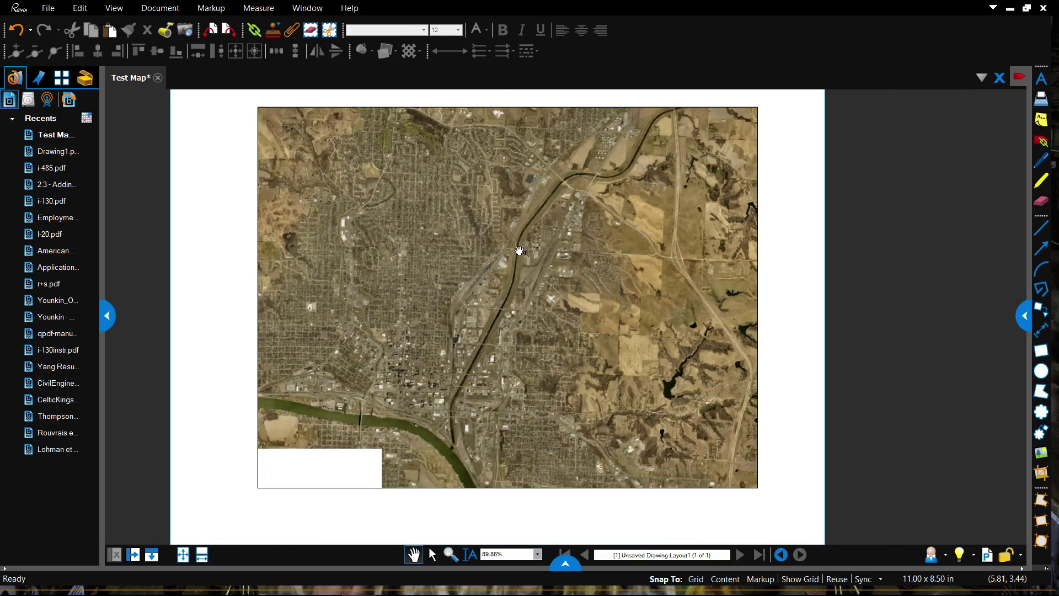
pyautogui.scroll(1, 520, 252)
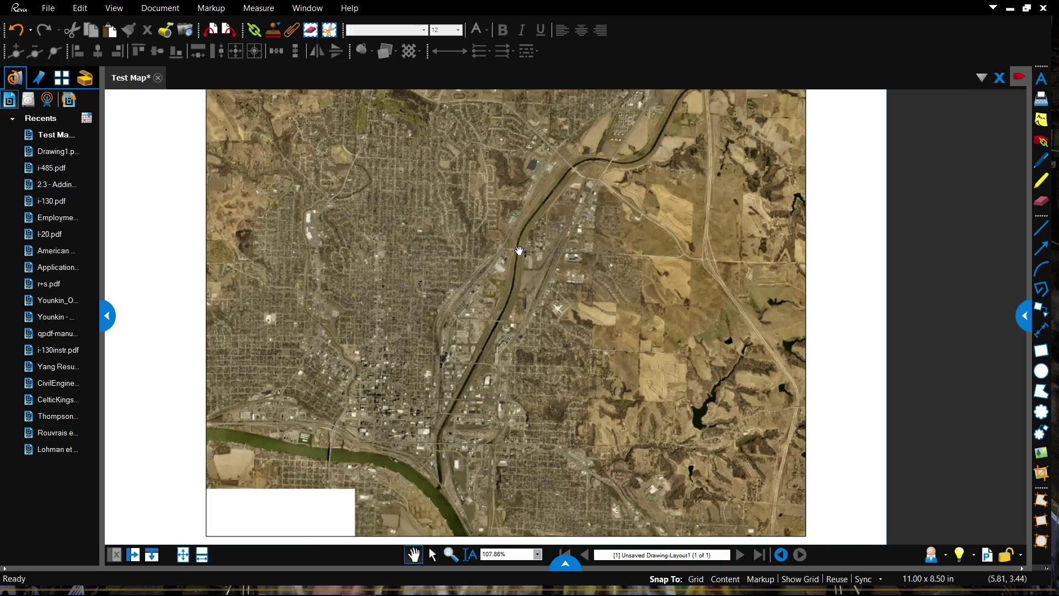